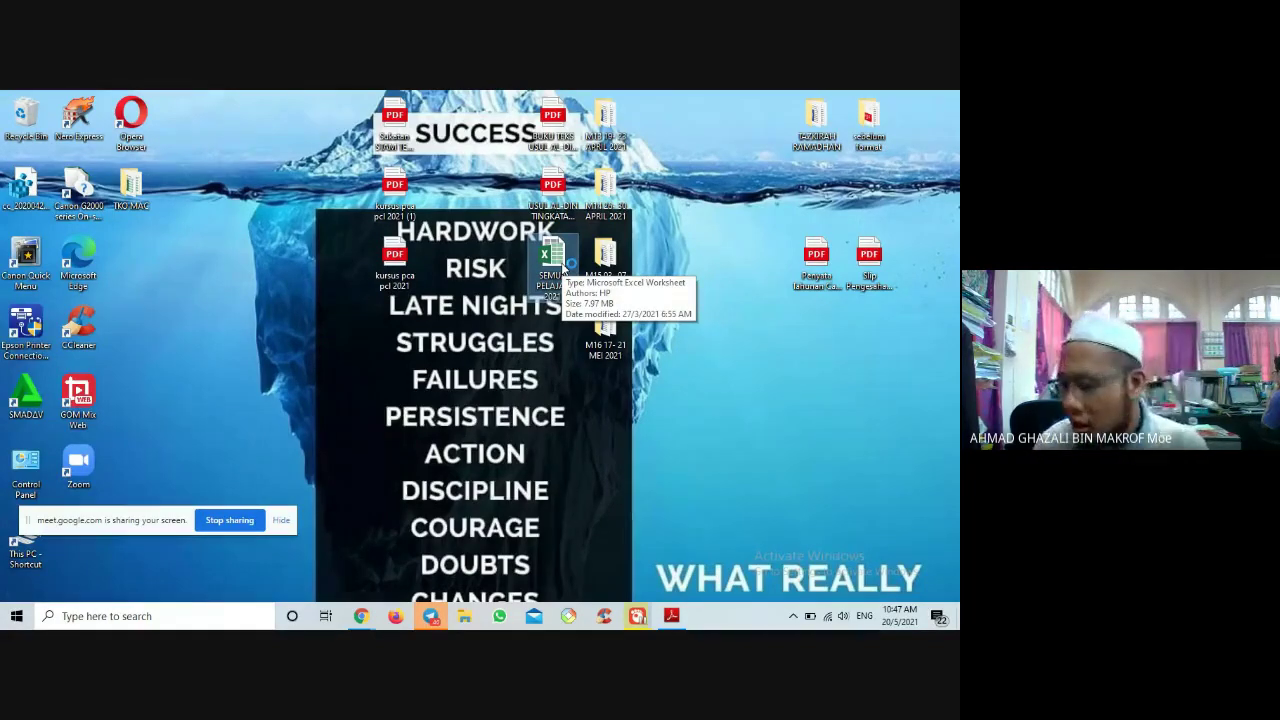
Open the SEMUA PELAJAR 2021 workbook from the desktop and close the open BUKU TEKS USUL AL-DIN PDF
{"action": "double_click", "coordinate": [563, 268]}
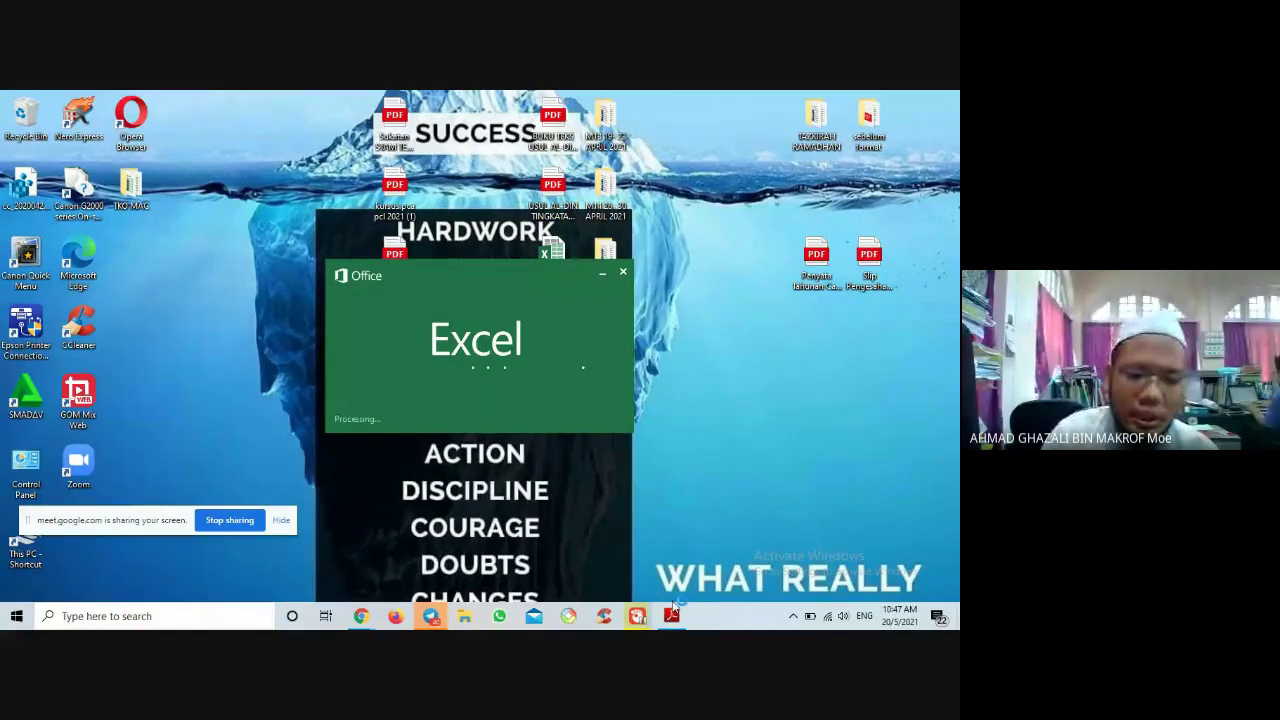
{"action": "mouse_move", "coordinate": [671, 614]}
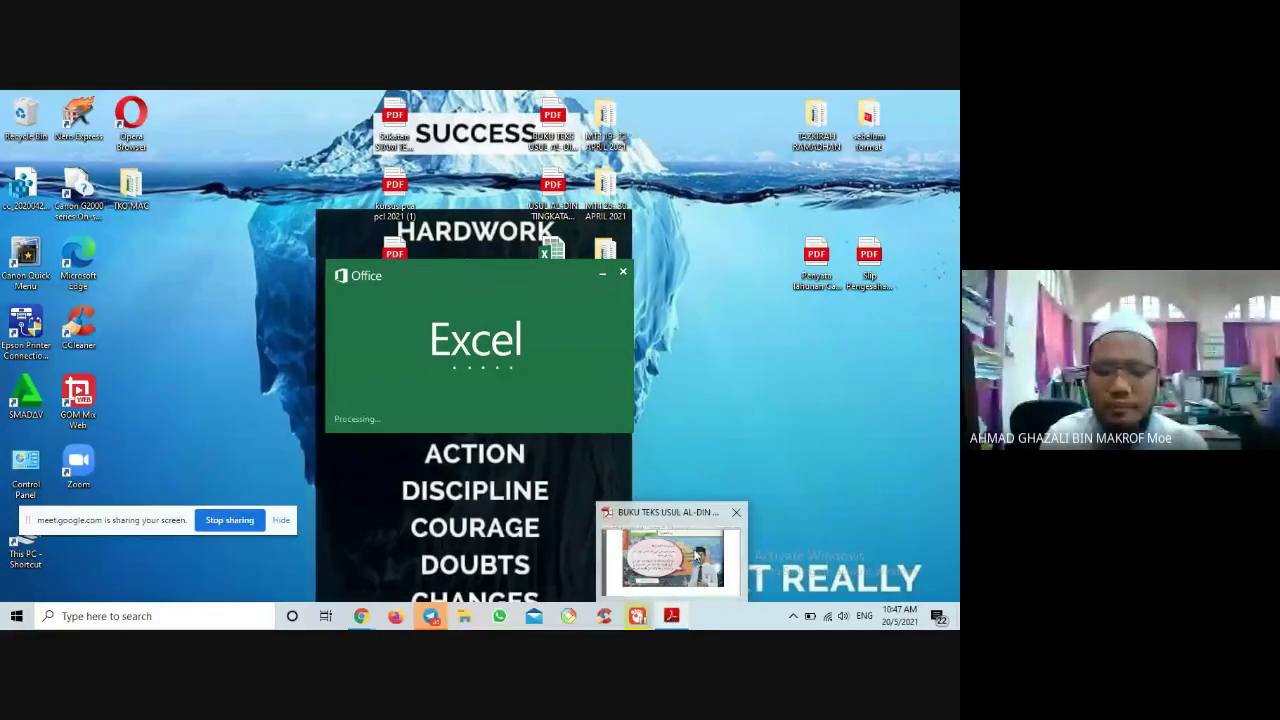
{"action": "middle_click", "coordinate": [652, 588]}
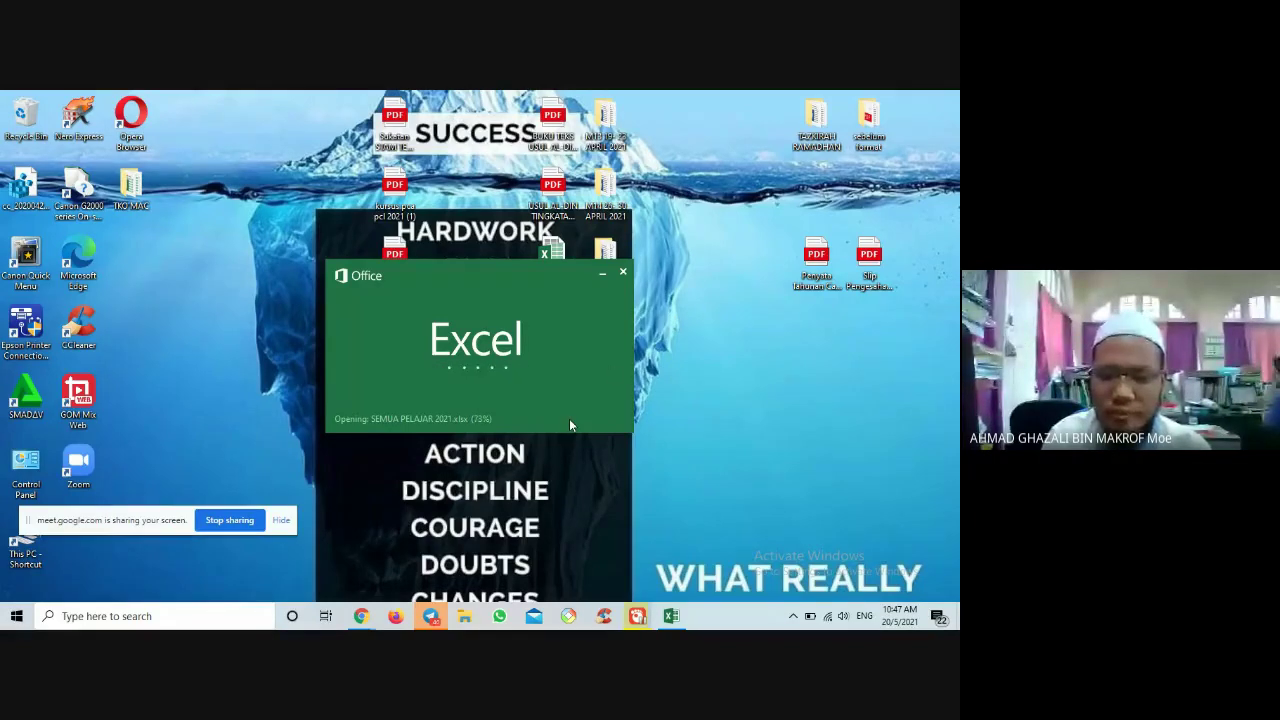
{"action": "mouse_move", "coordinate": [366, 621]}
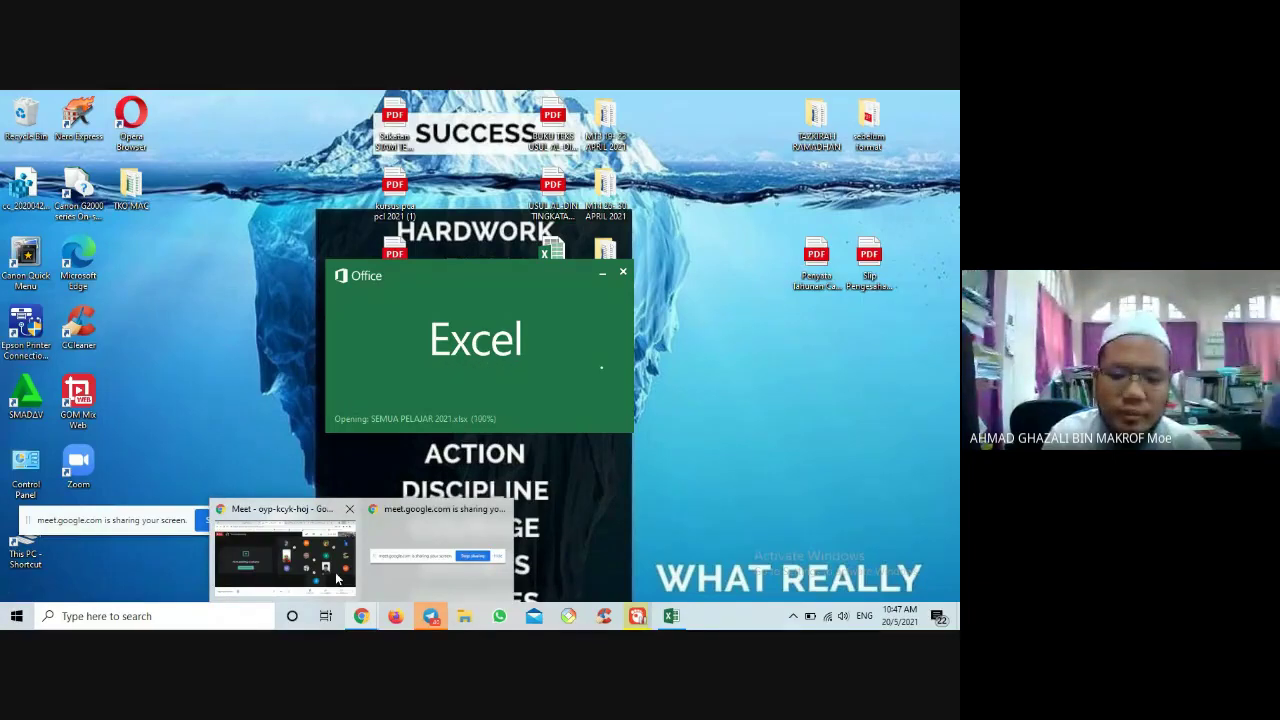
{"action": "mouse_move", "coordinate": [337, 578]}
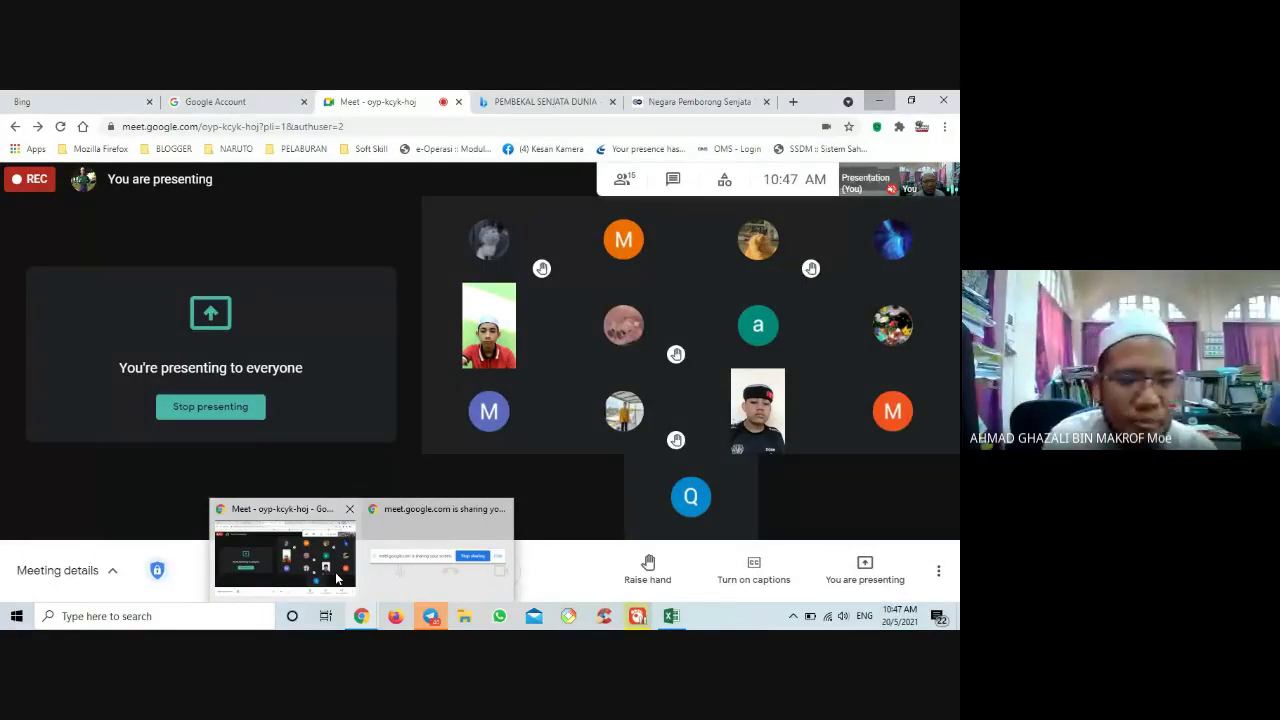
{"action": "left_click", "coordinate": [337, 578]}
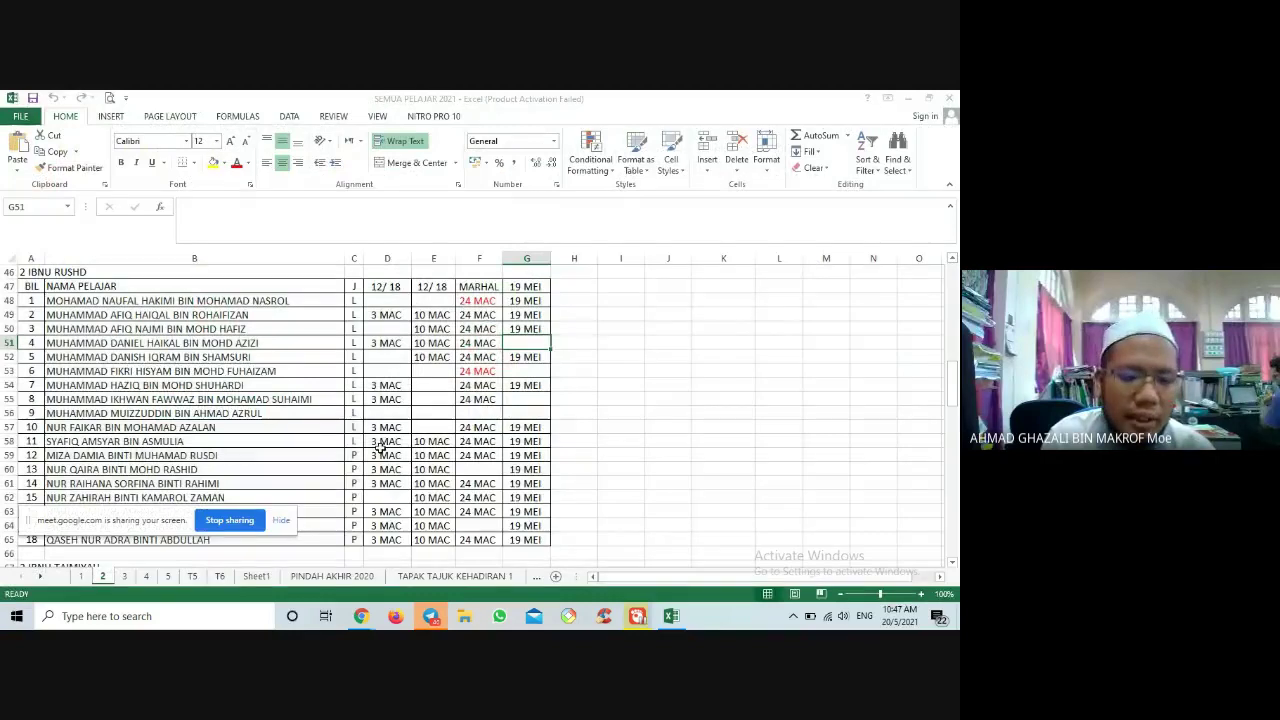
Dismiss the activation dialog at the start of the 2 IBNU KHALDUN list and check the Google Meet participants
{"action": "left_click_drag", "start_coordinate": [954, 380], "coordinate": [955, 272]}
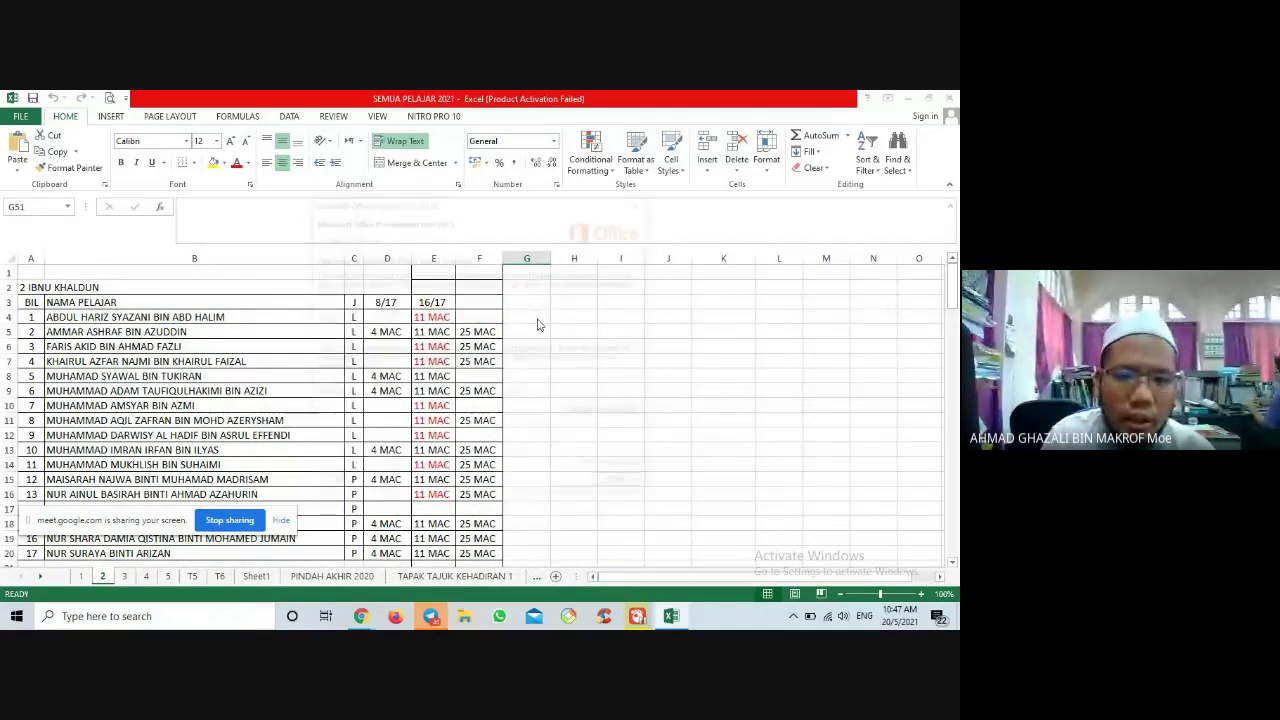
{"action": "left_click", "coordinate": [641, 202]}
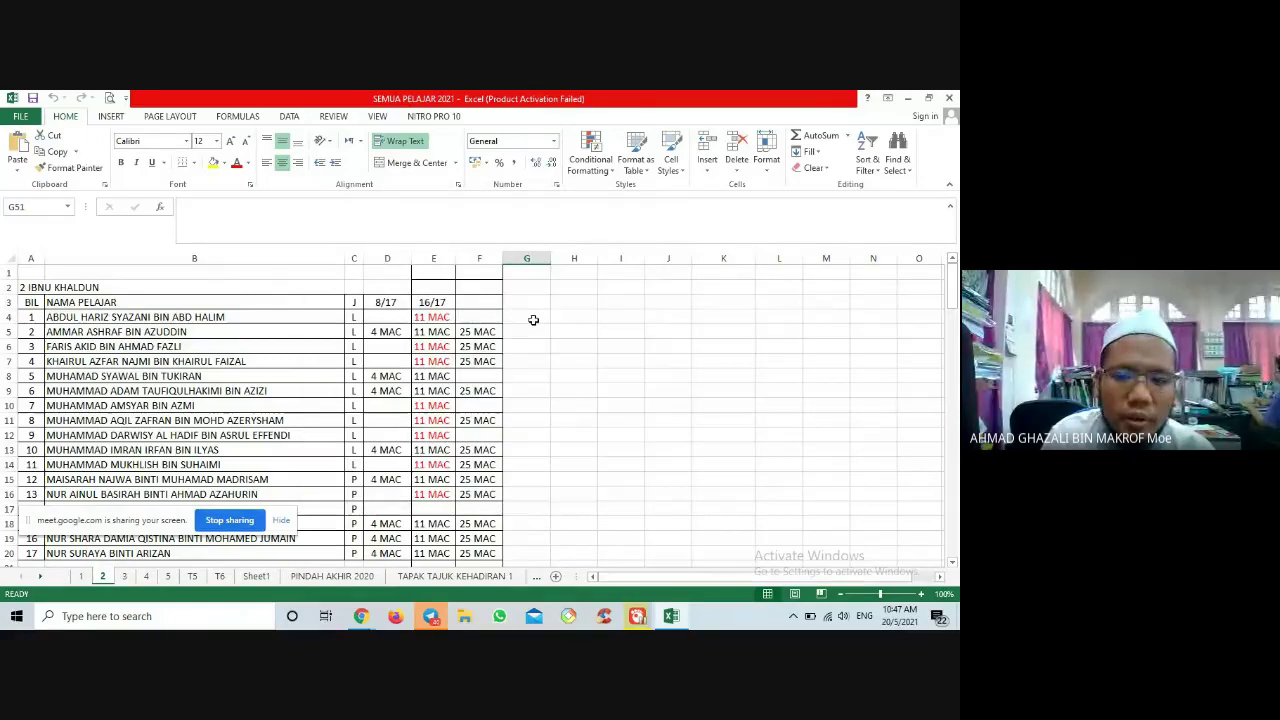
{"action": "left_click", "coordinate": [533, 316]}
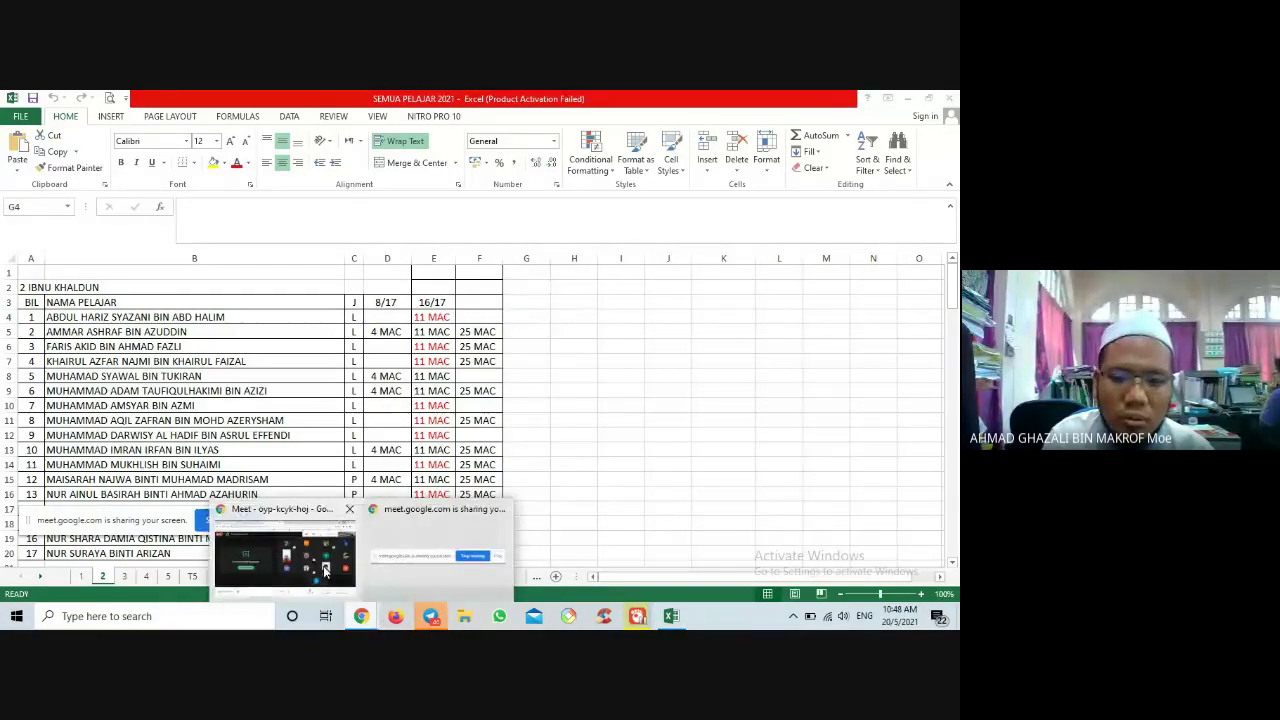
{"action": "left_click", "coordinate": [323, 572]}
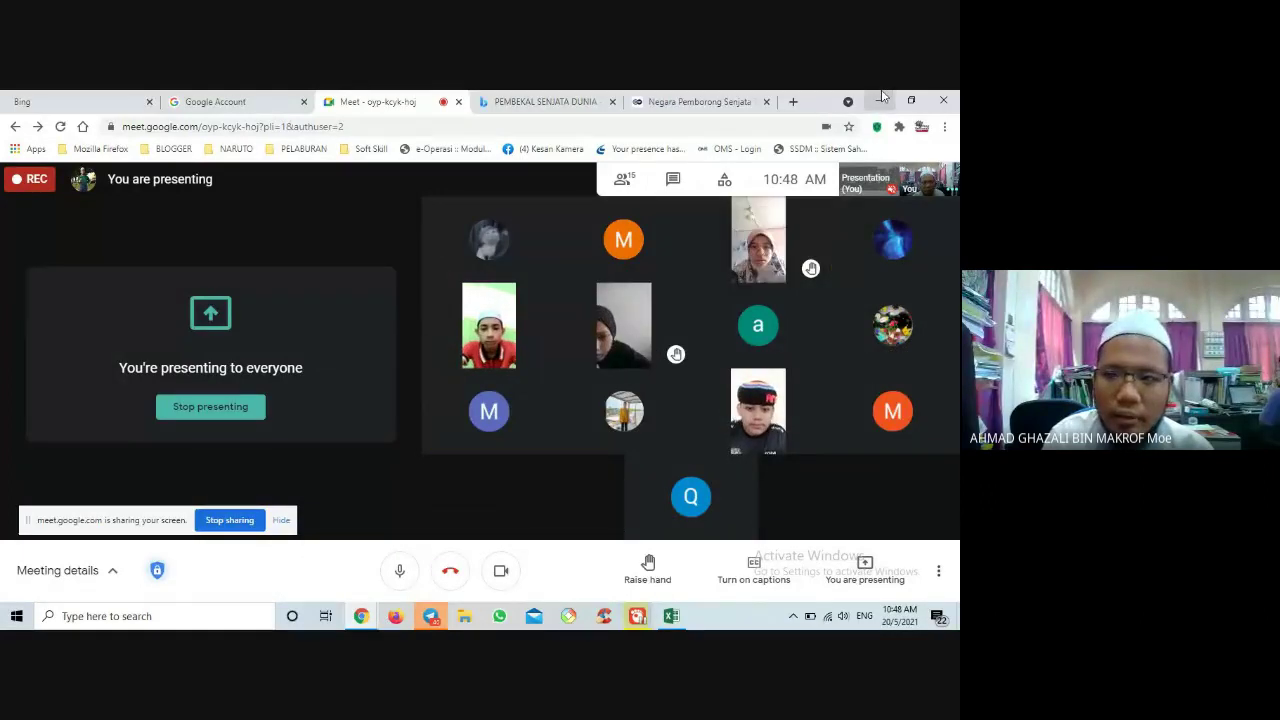
{"action": "left_click", "coordinate": [883, 96]}
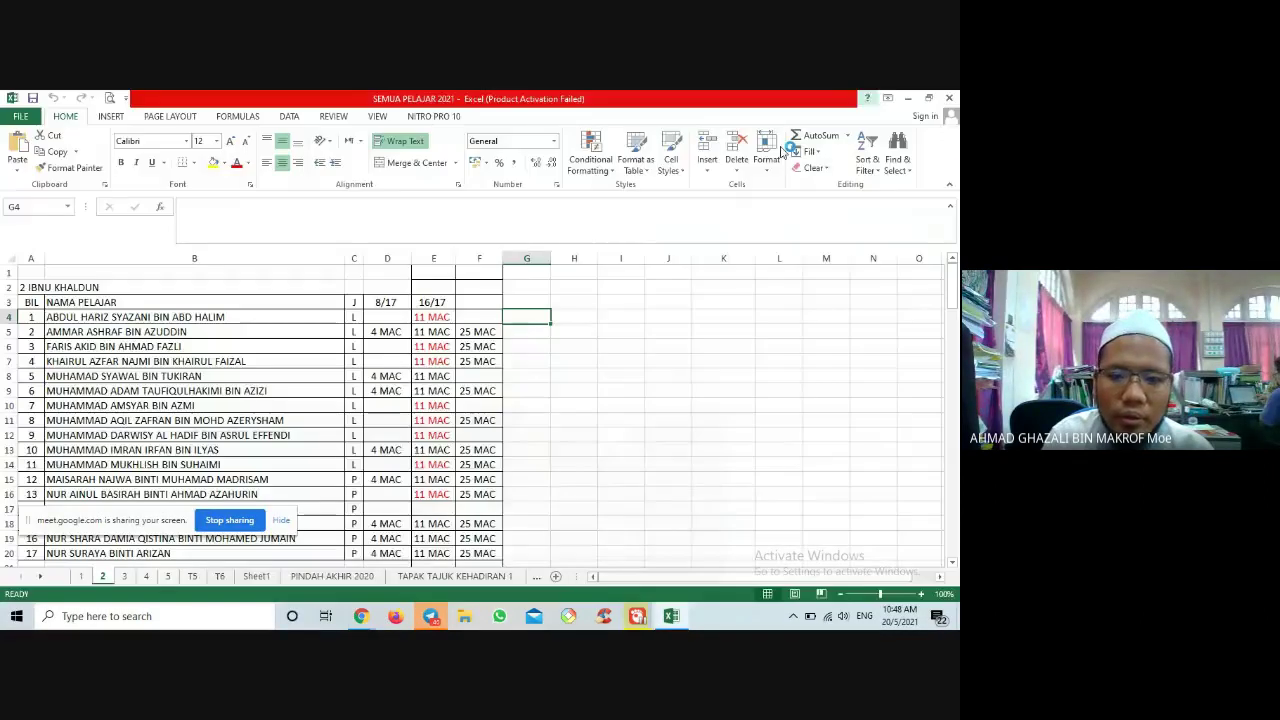
Enter the attendance date 20 MEI in G5 for the second student and dismiss the news notification
{"action": "left_click", "coordinate": [530, 330]}
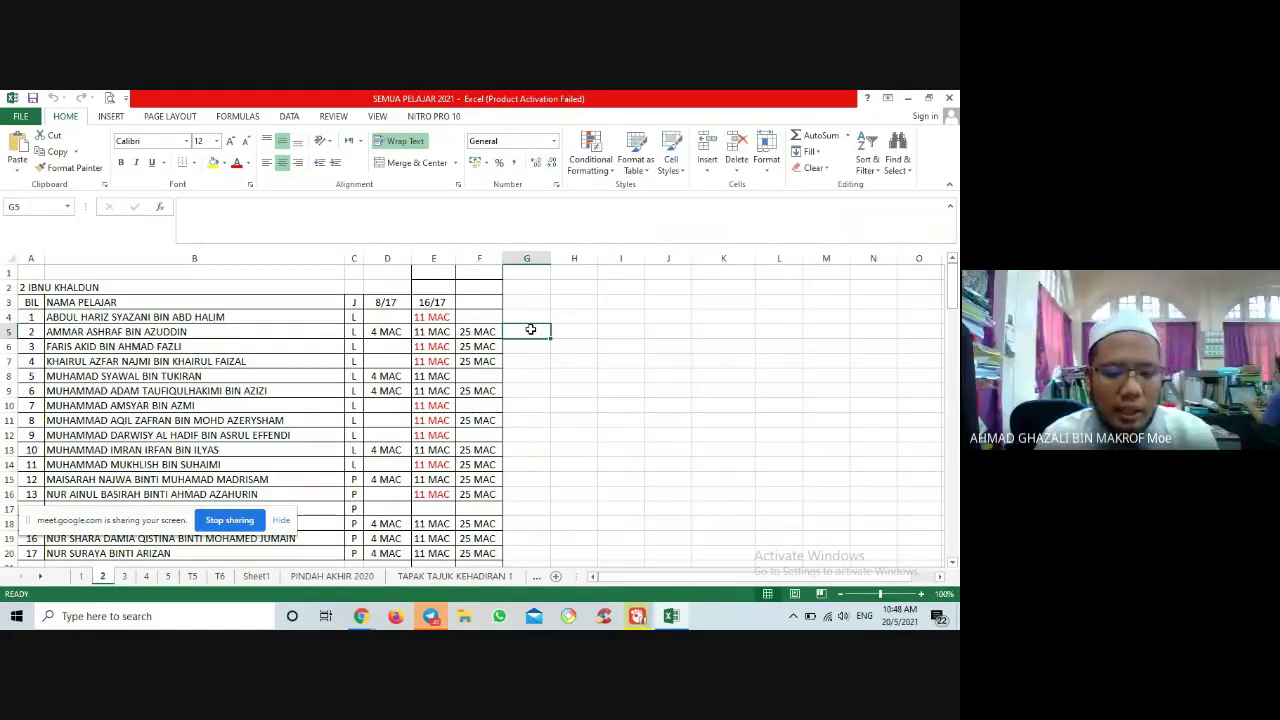
{"action": "type", "text": "20"}
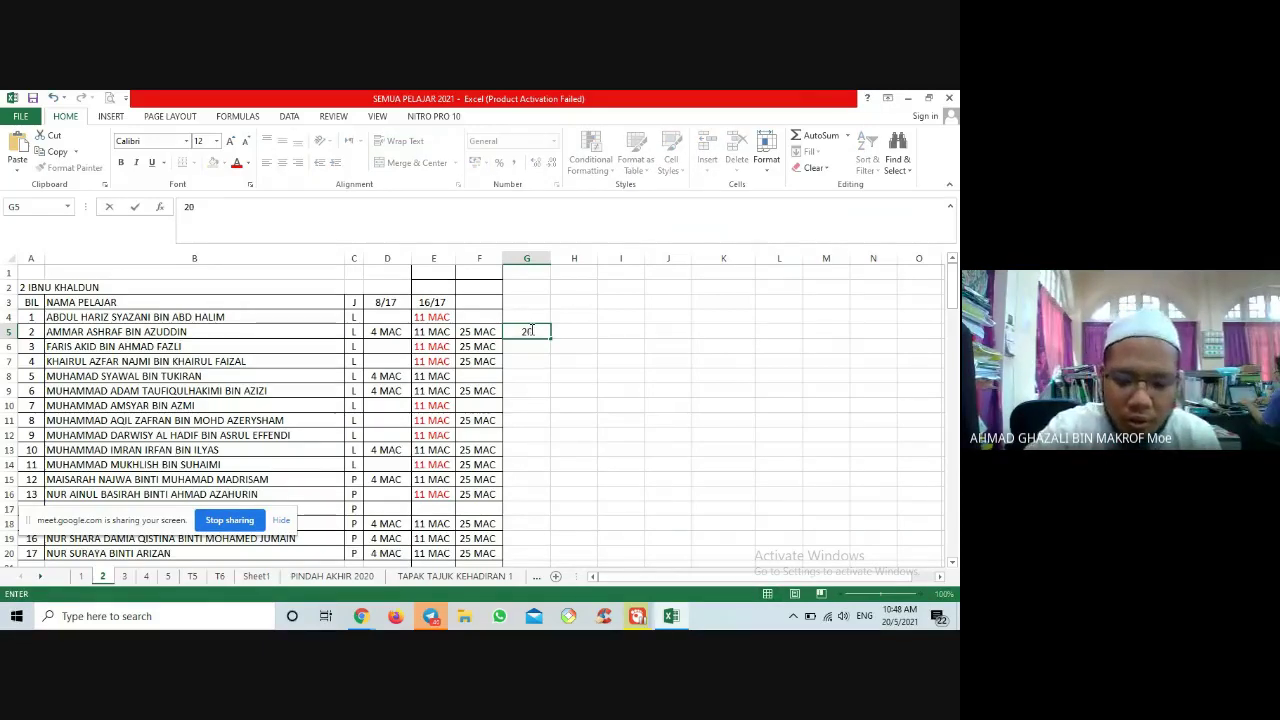
{"action": "type", "text": " MEI"}
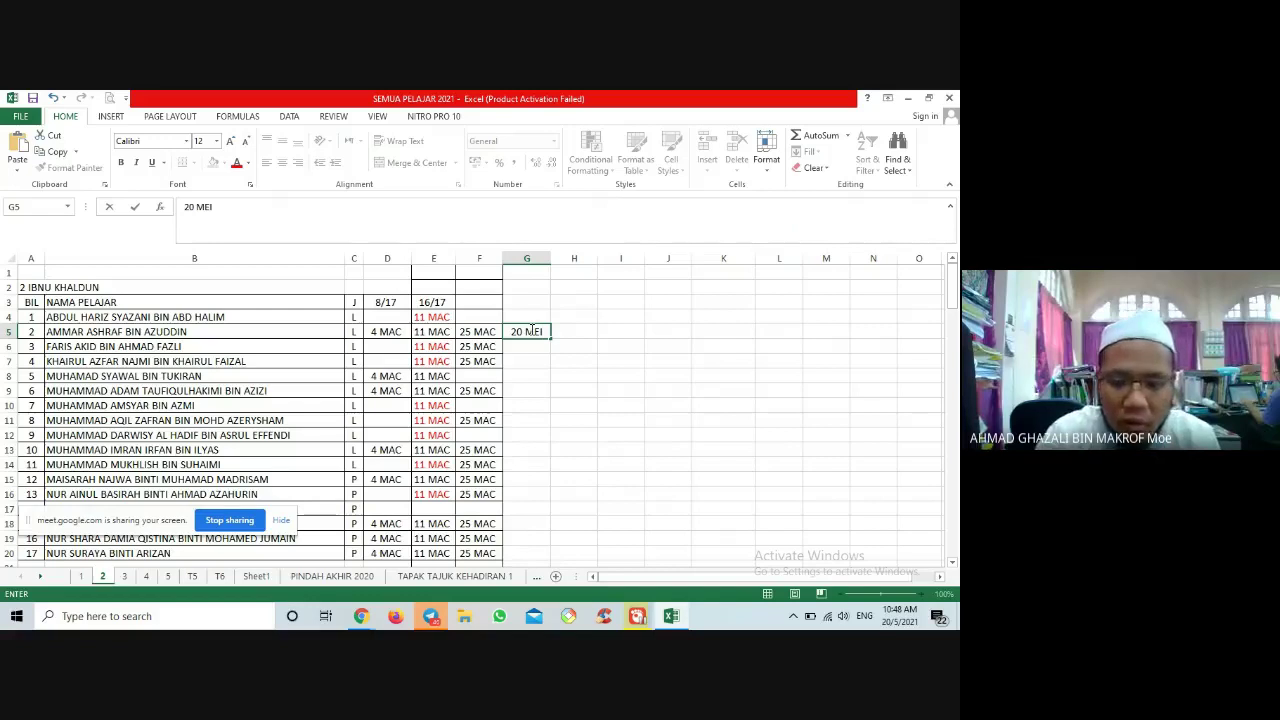
{"action": "key", "text": "Return"}
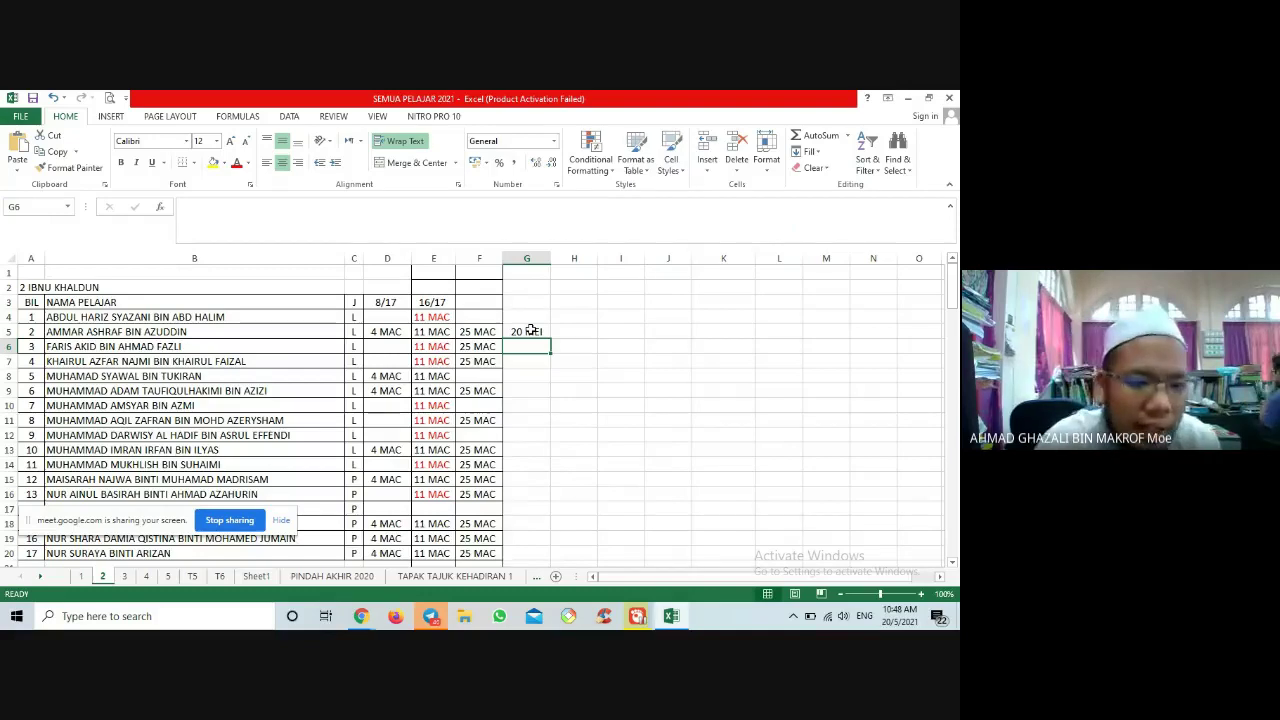
{"action": "key", "text": "Down"}
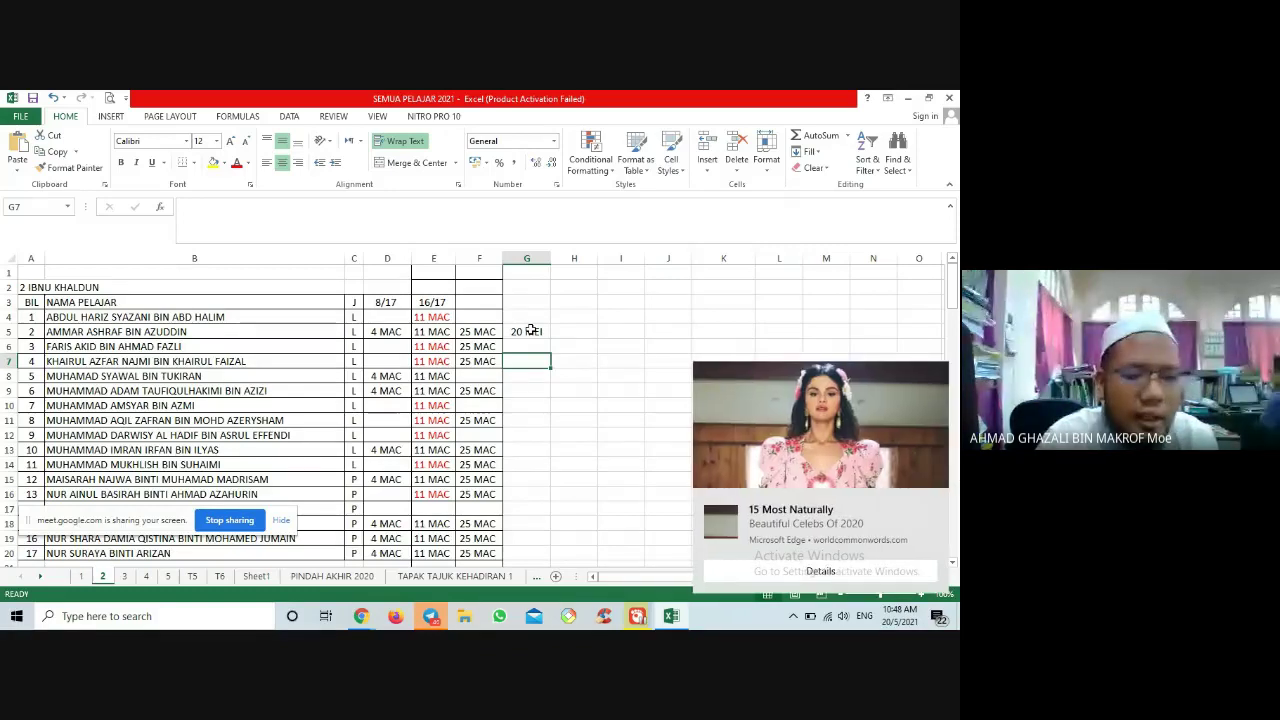
{"action": "mouse_move", "coordinate": [922, 533]}
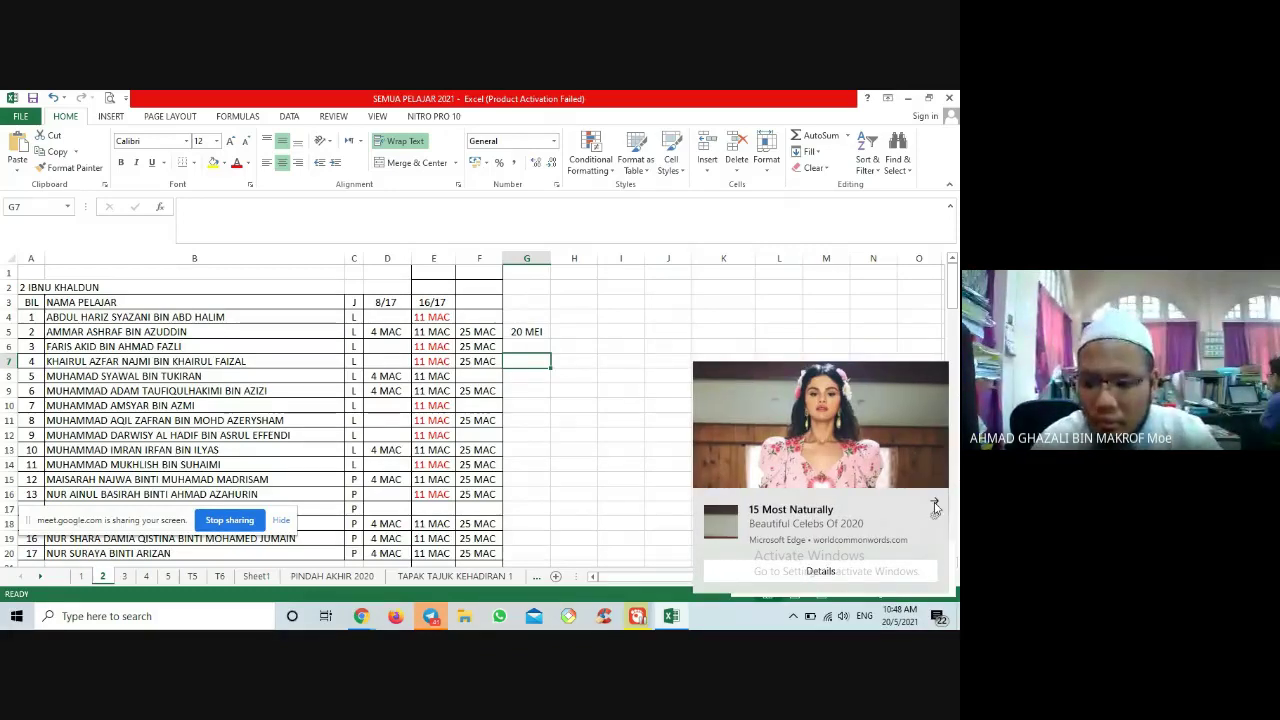
{"action": "left_click", "coordinate": [934, 500]}
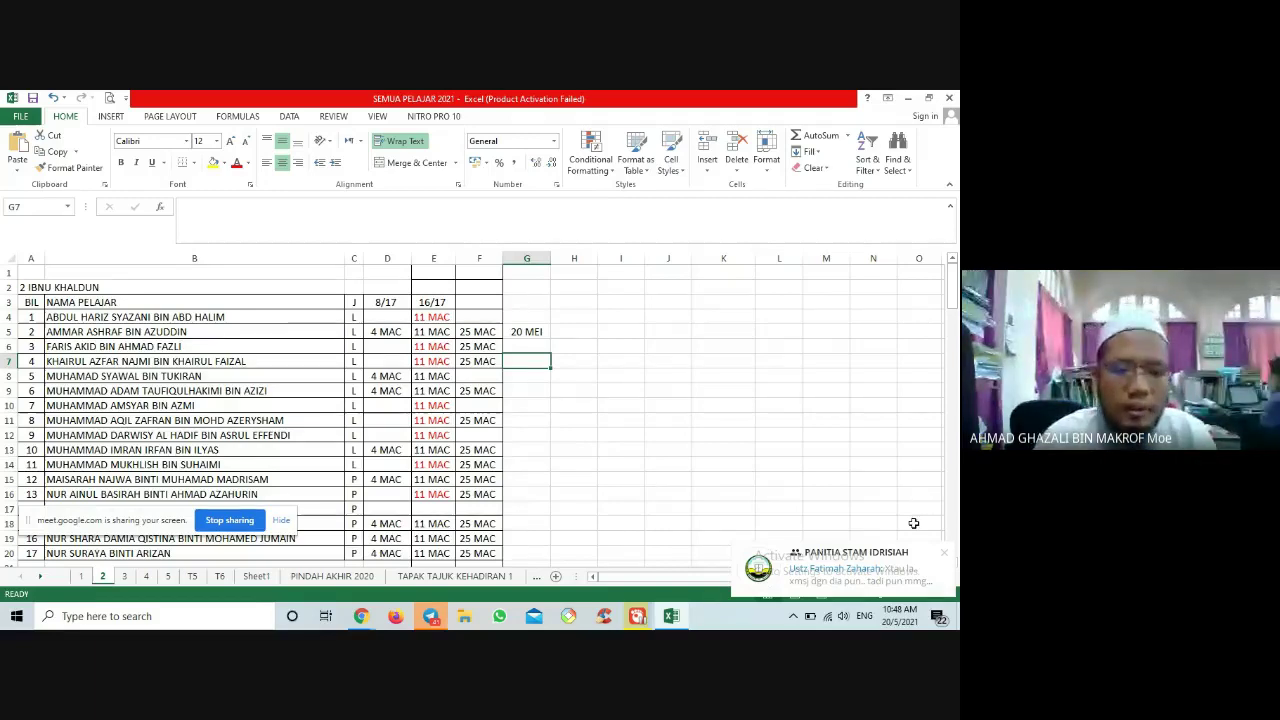
{"action": "key", "text": "Down"}
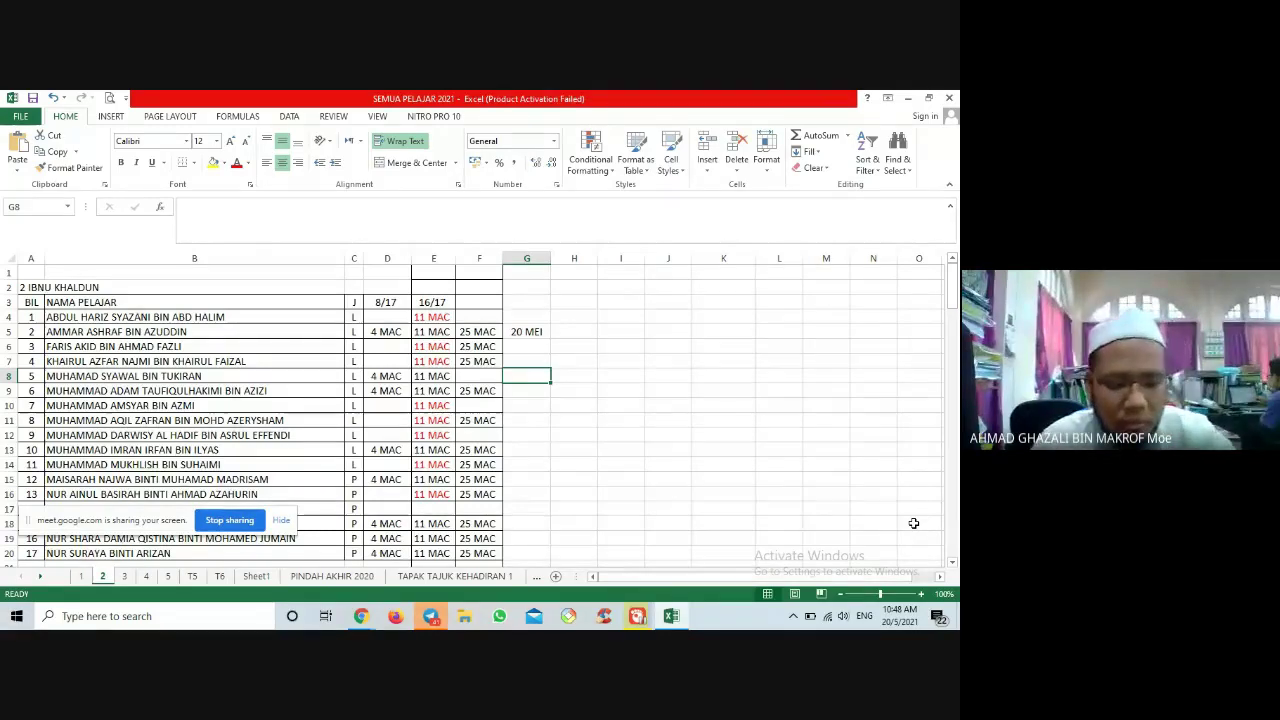
{"action": "type", "text": "https://meet.google.com/oyp-kcyk-hoj"}
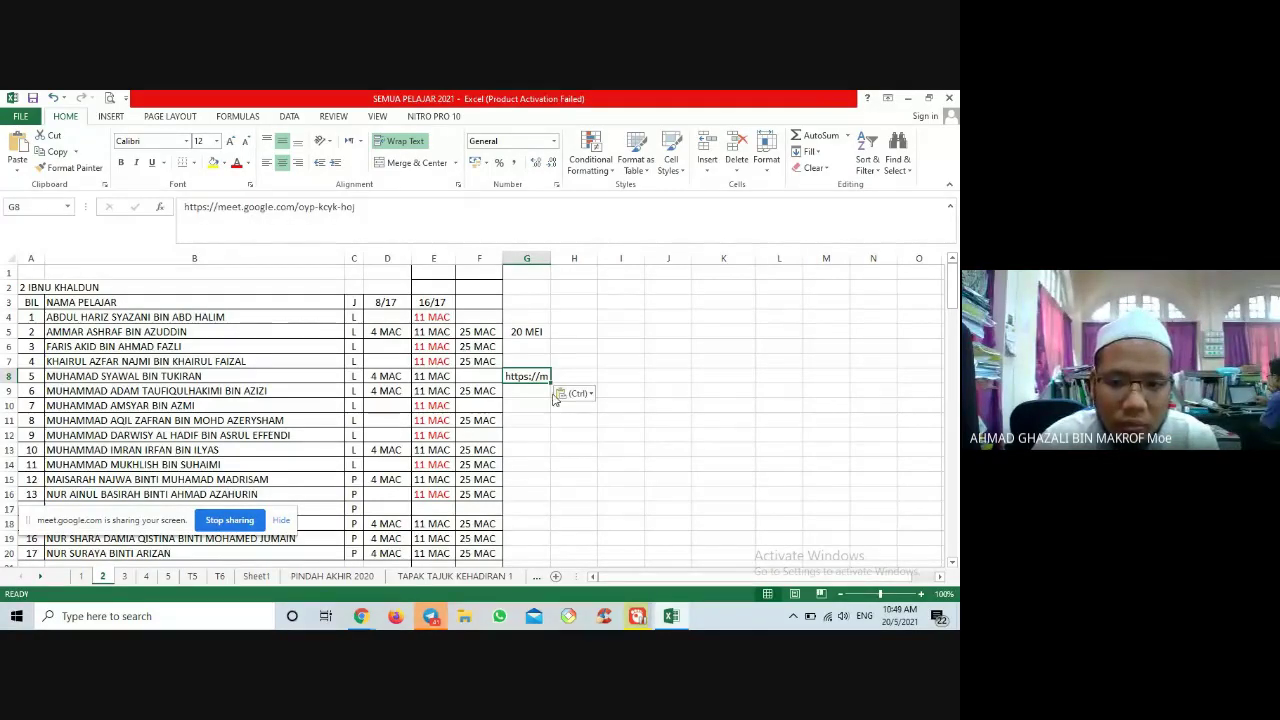
{"action": "triple_click", "coordinate": [365, 207]}
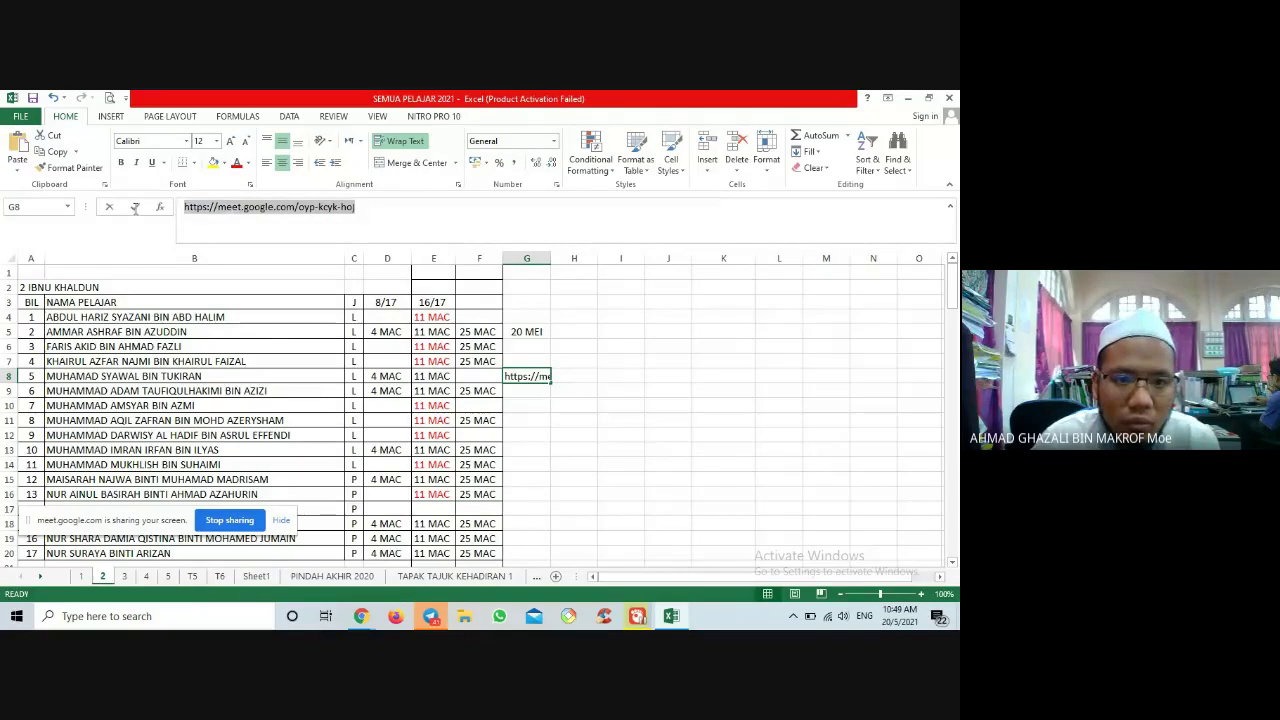
{"action": "key", "text": "BackSpace"}
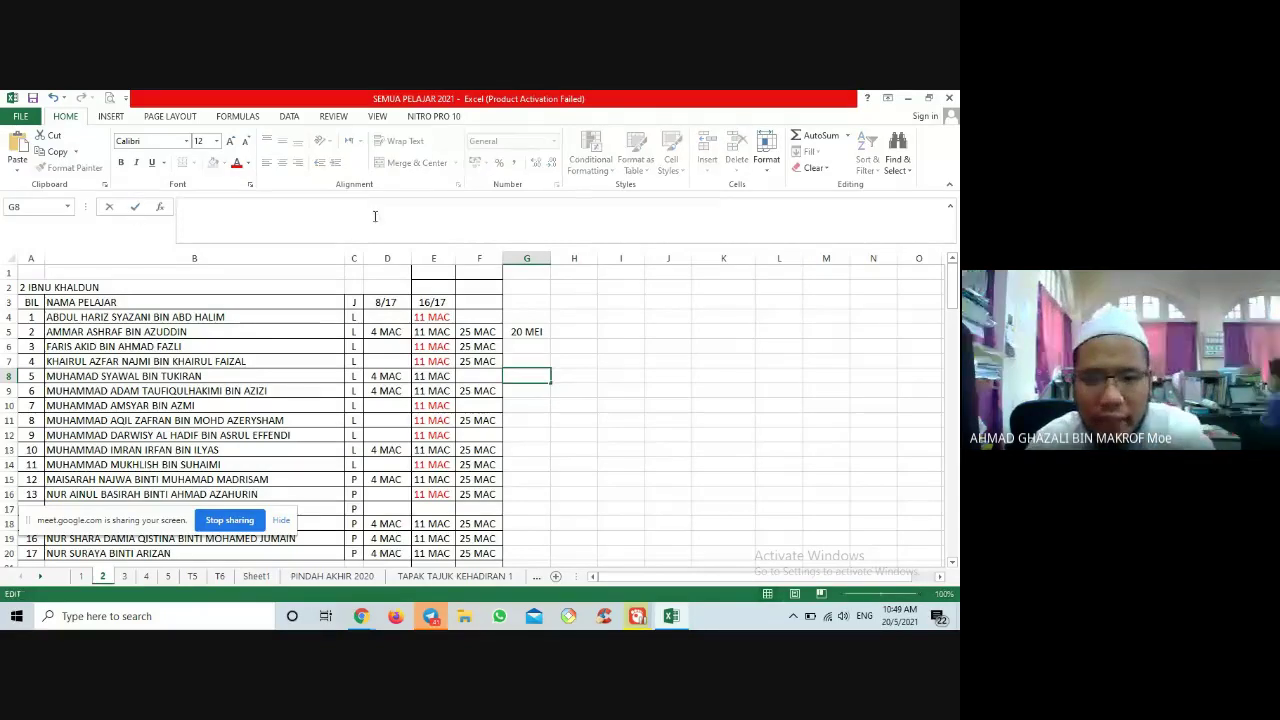
Copy the 20 MEI mark from G5 to G8 and G10 for students 5 and 7
{"action": "left_click", "coordinate": [517, 335]}
{"action": "key", "text": "ctrl+c"}
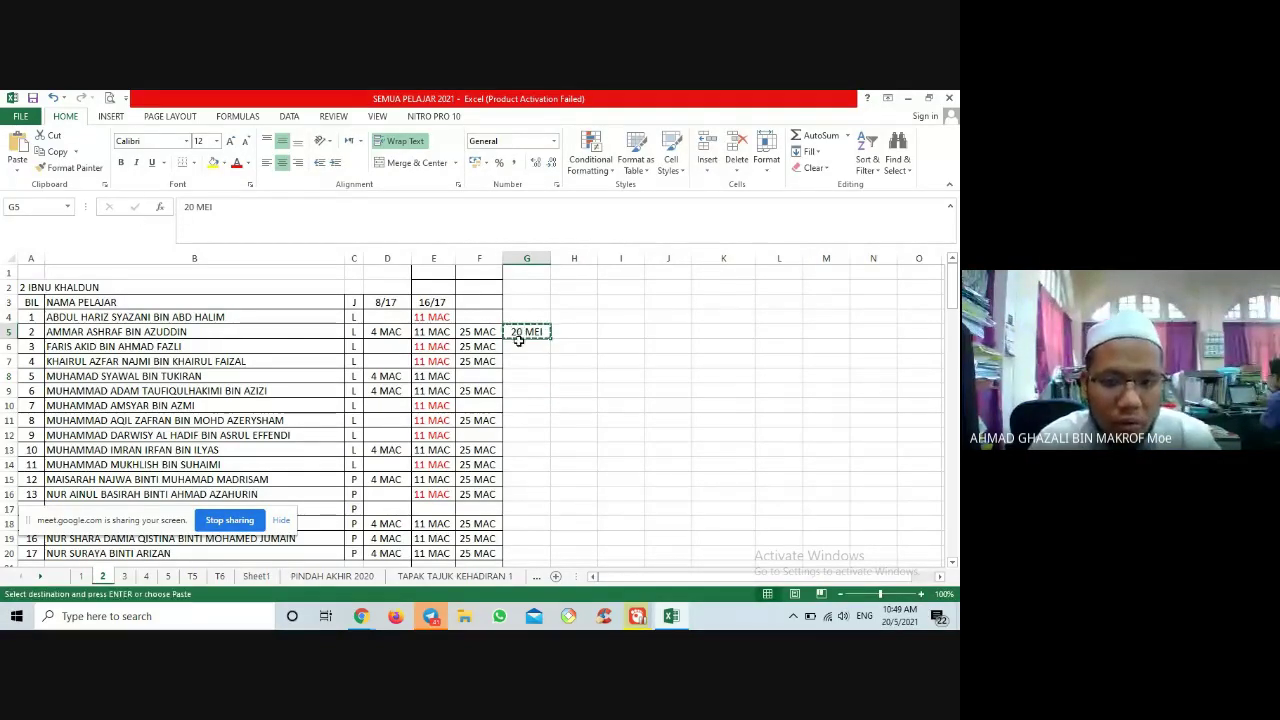
{"action": "left_click", "coordinate": [523, 376]}
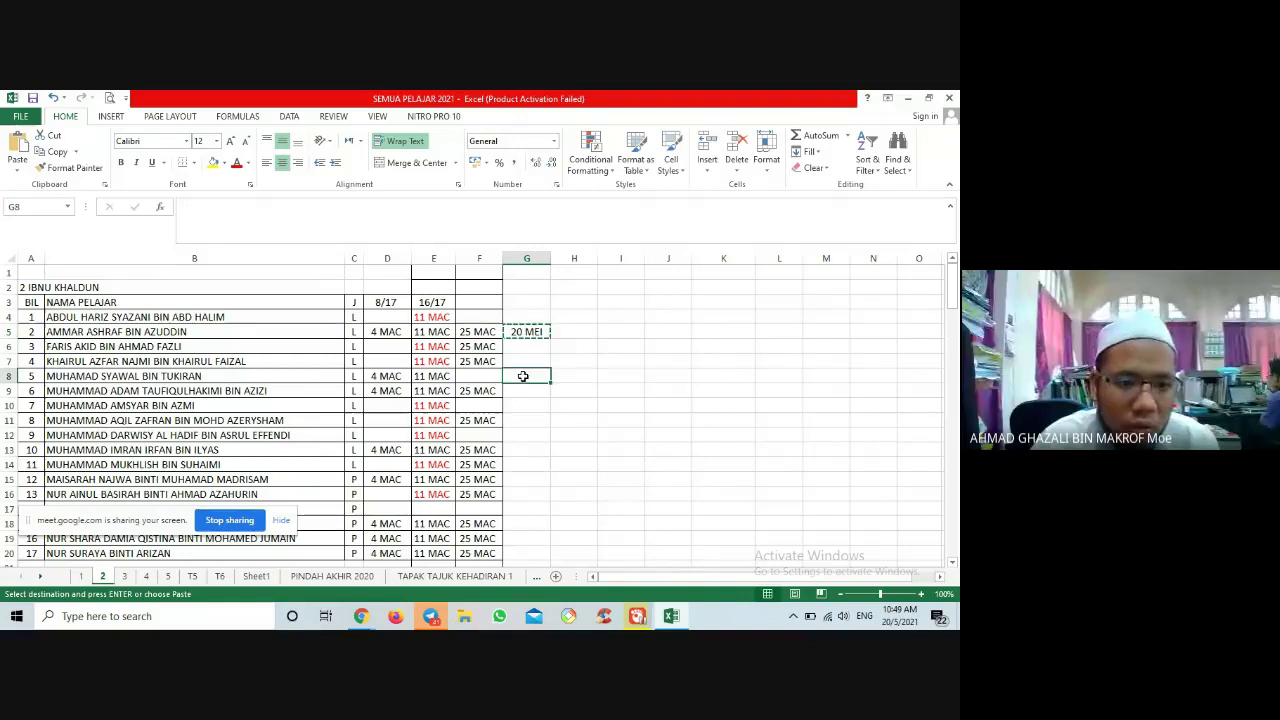
{"action": "key", "text": "ctrl+v"}
{"action": "left_click", "coordinate": [521, 394]}
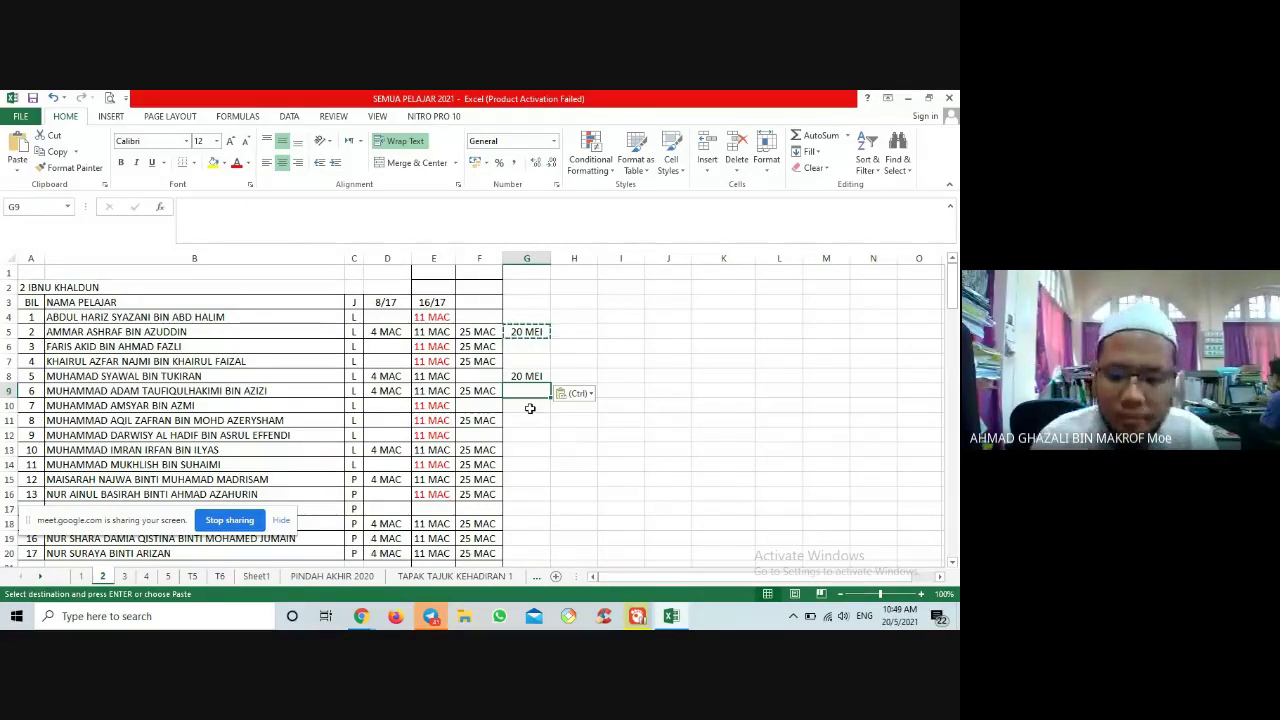
{"action": "left_click", "coordinate": [530, 408]}
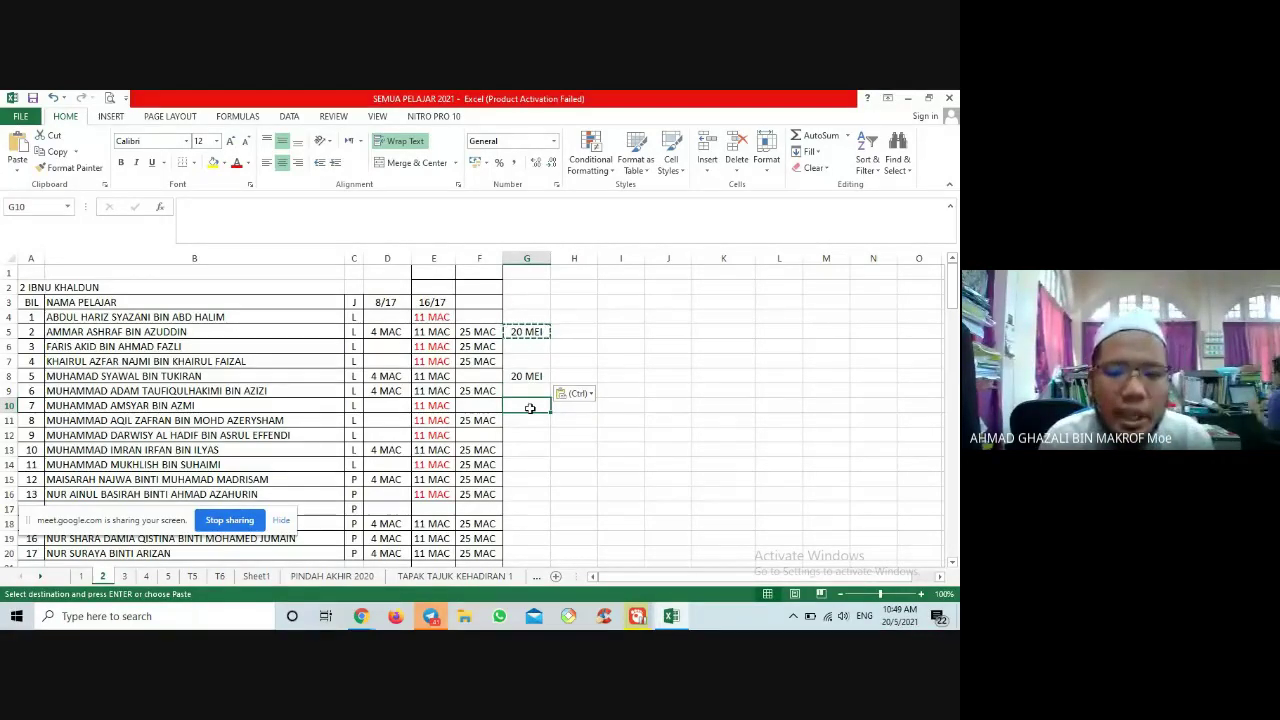
{"action": "key", "text": "ctrl+v"}
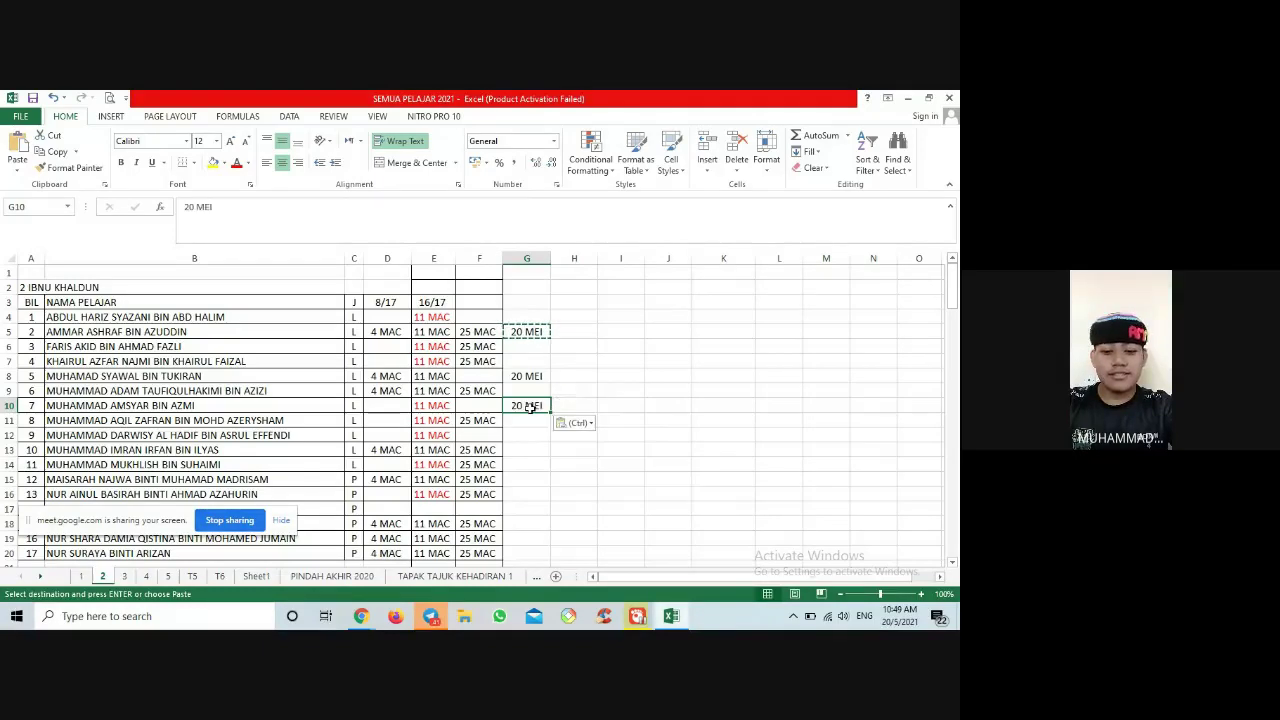
Paste the copied 20 MEI mark into G11, G14 and G15 for students 8, 11 and 12
{"action": "key", "text": "Down"}
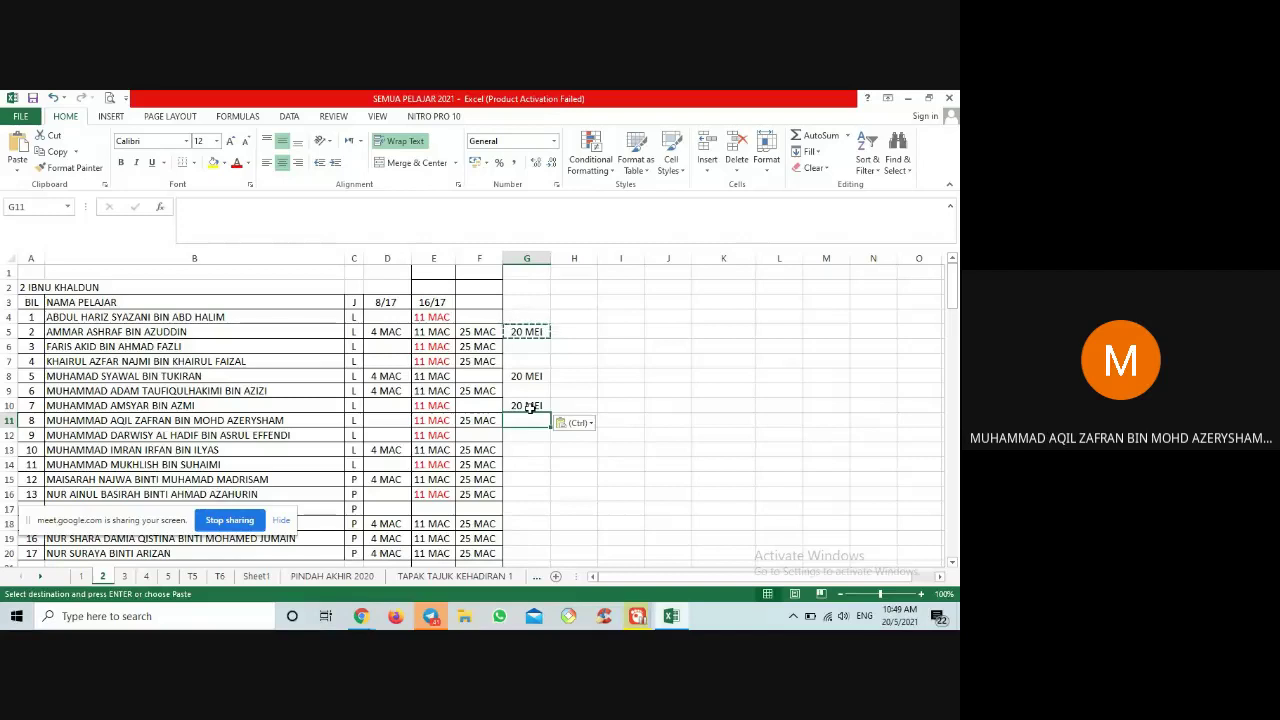
{"action": "key", "text": "ctrl+v"}
{"action": "key", "text": "Down"}
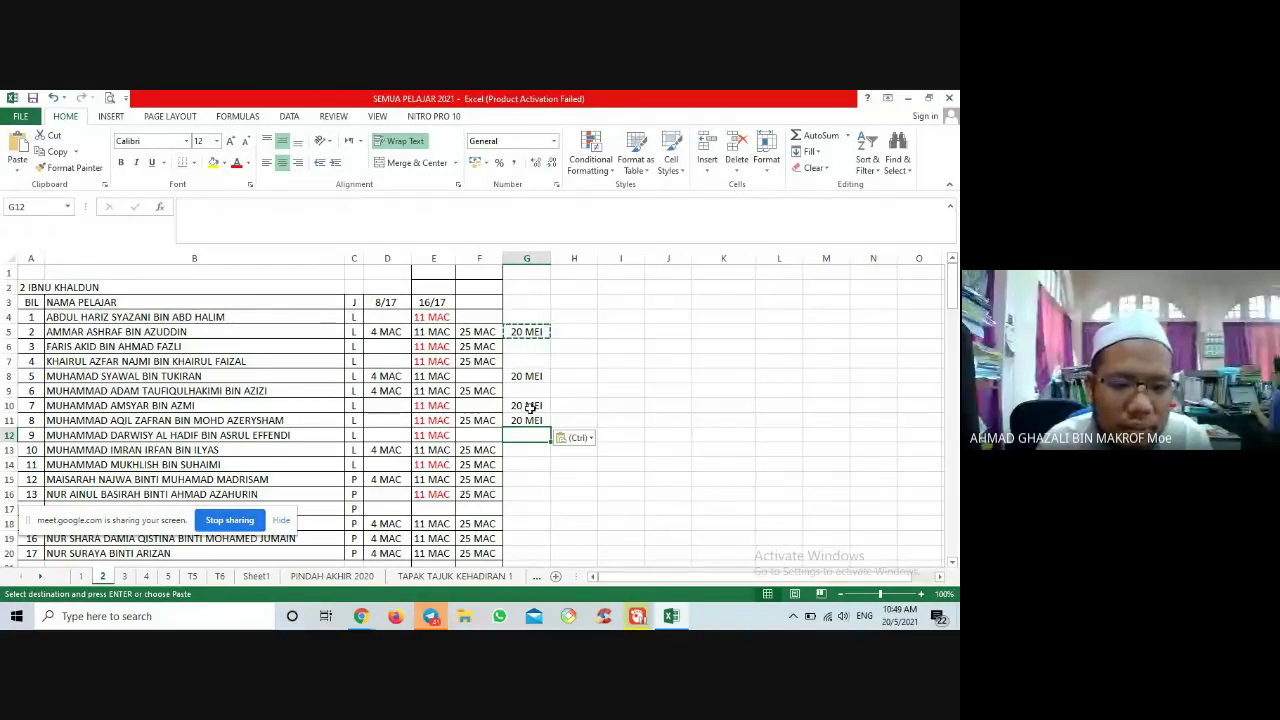
{"action": "key", "text": "Down"}
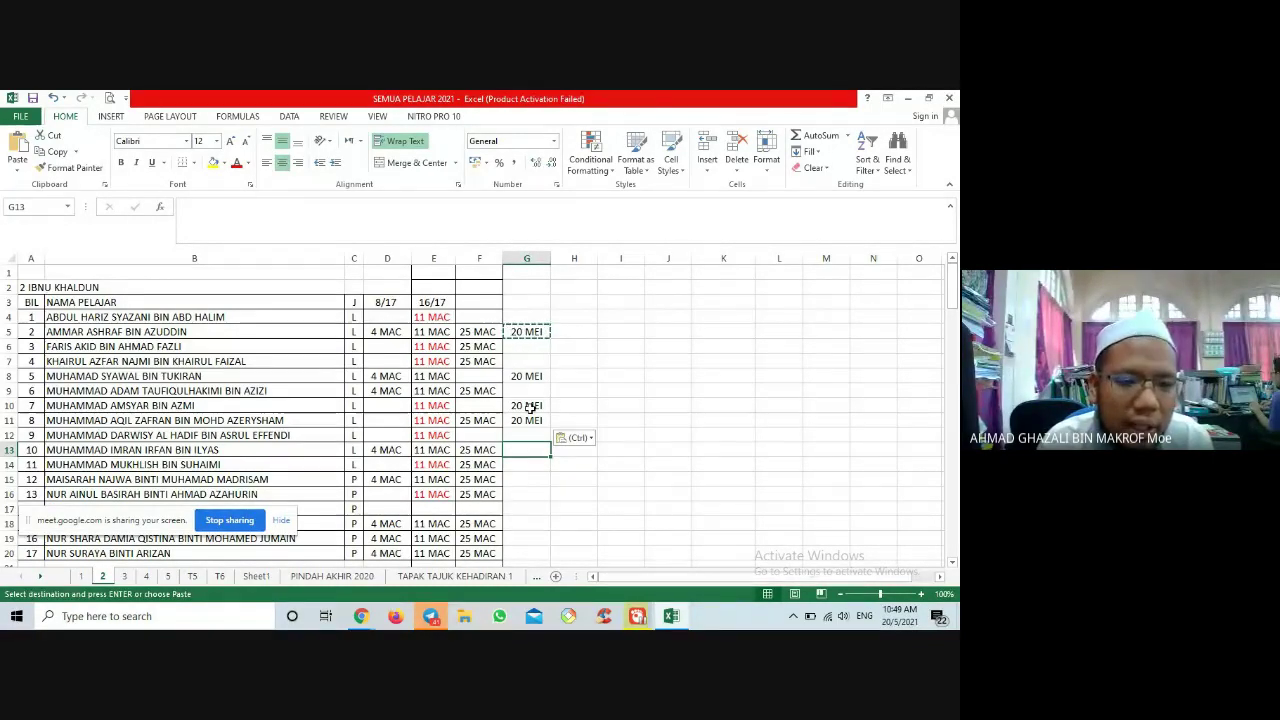
{"action": "key", "text": "Down"}
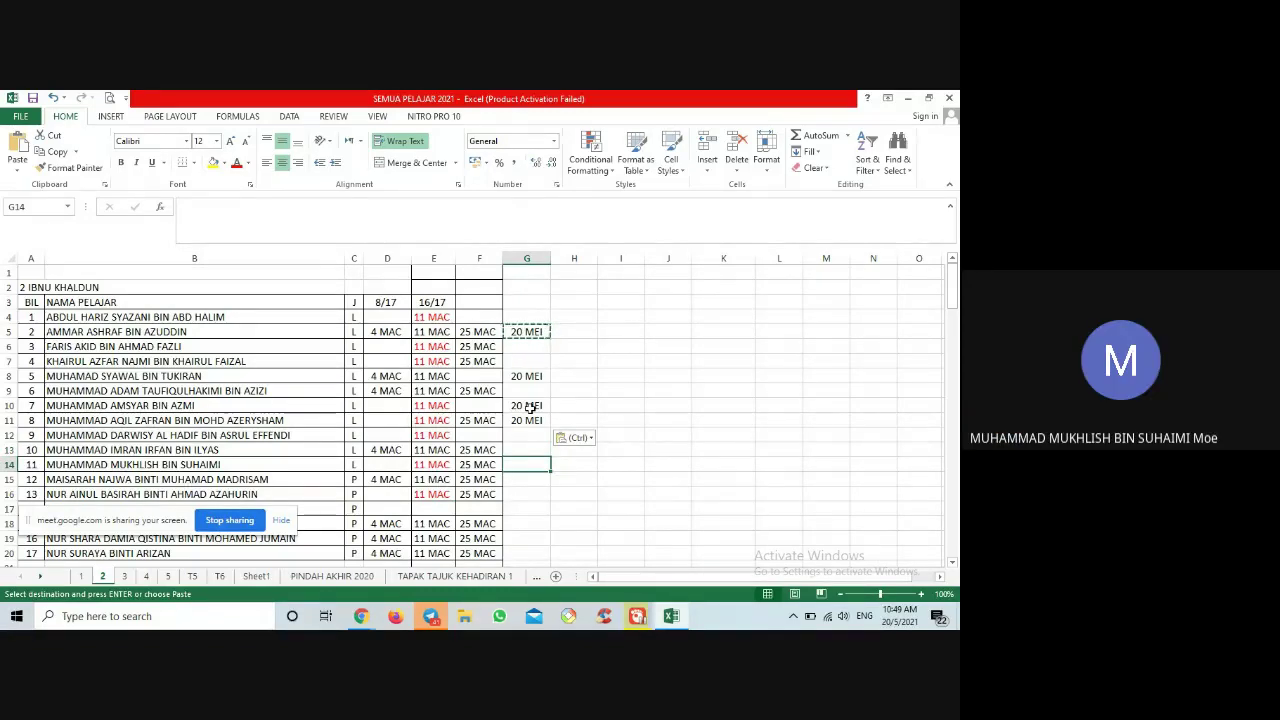
{"action": "key", "text": "ctrl+v"}
{"action": "key", "text": "Down"}
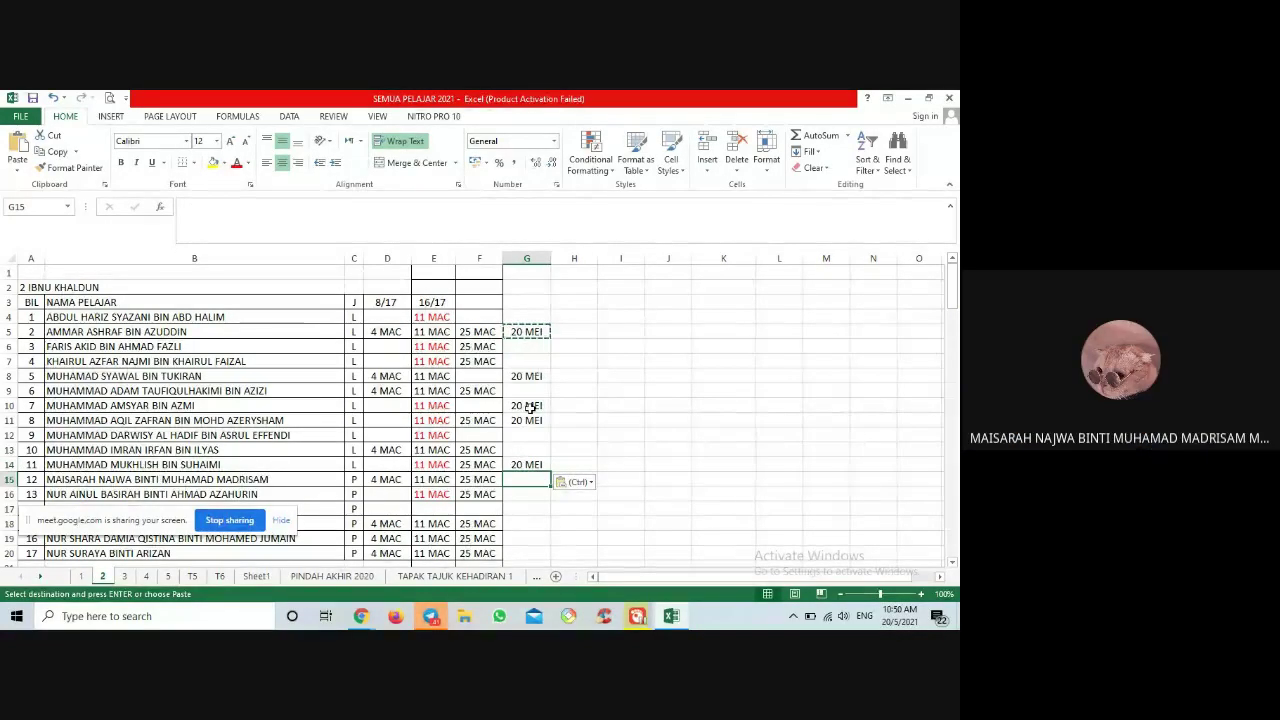
{"action": "key", "text": "ctrl+v"}
{"action": "key", "text": "Down"}
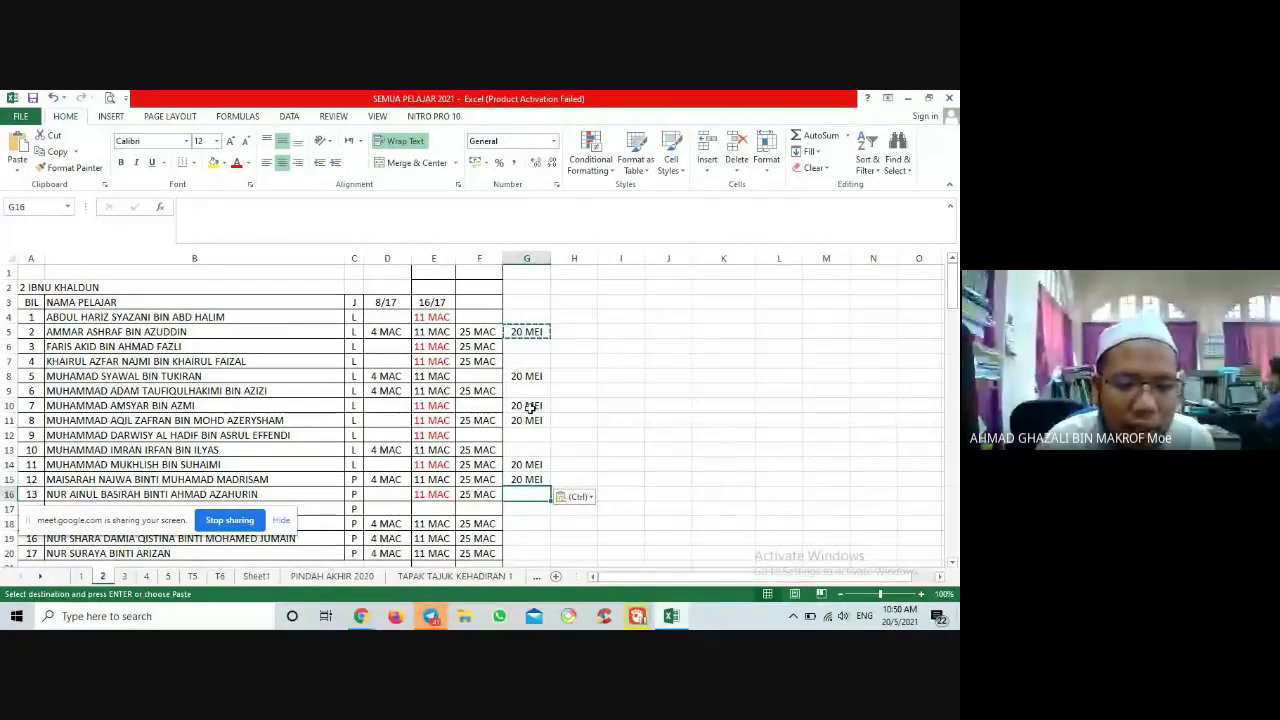
Skip students 13 and 14, check the participant names in Google Meet, and return to the Excel workbook
{"action": "scroll", "coordinate": [618, 379], "scroll_direction": "down", "scroll_amount": 2}
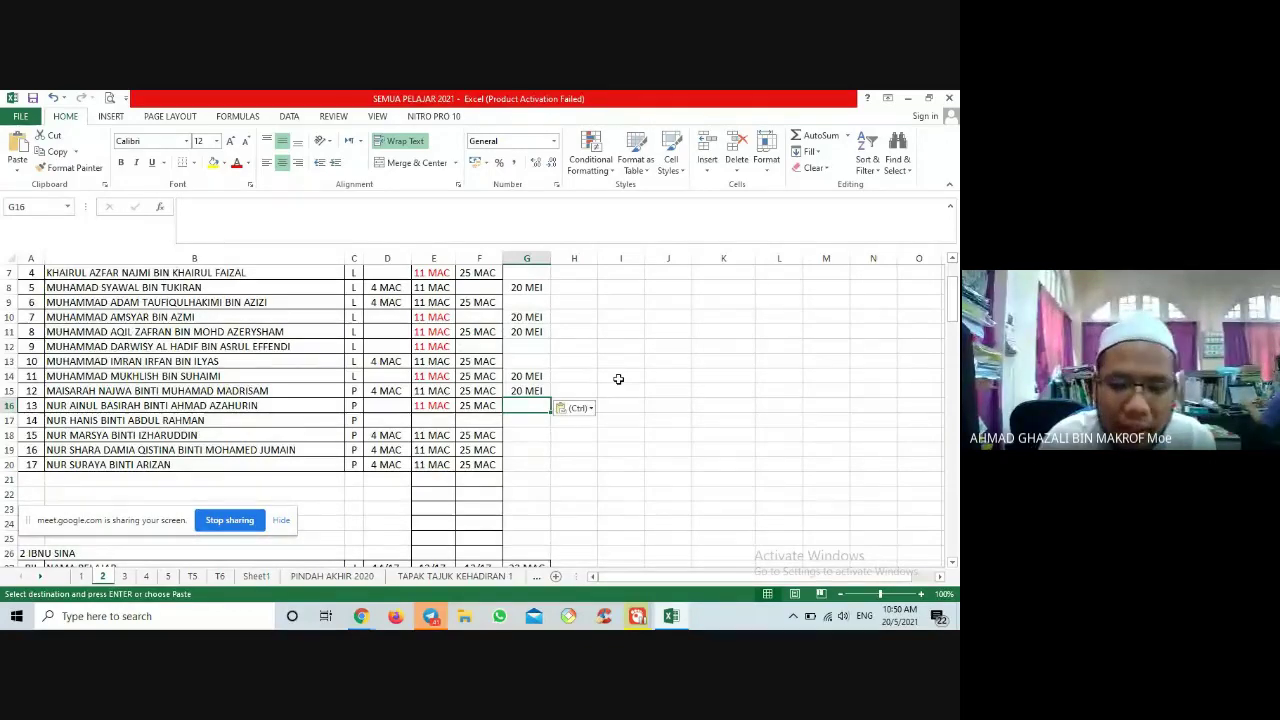
{"action": "key", "text": "Down"}
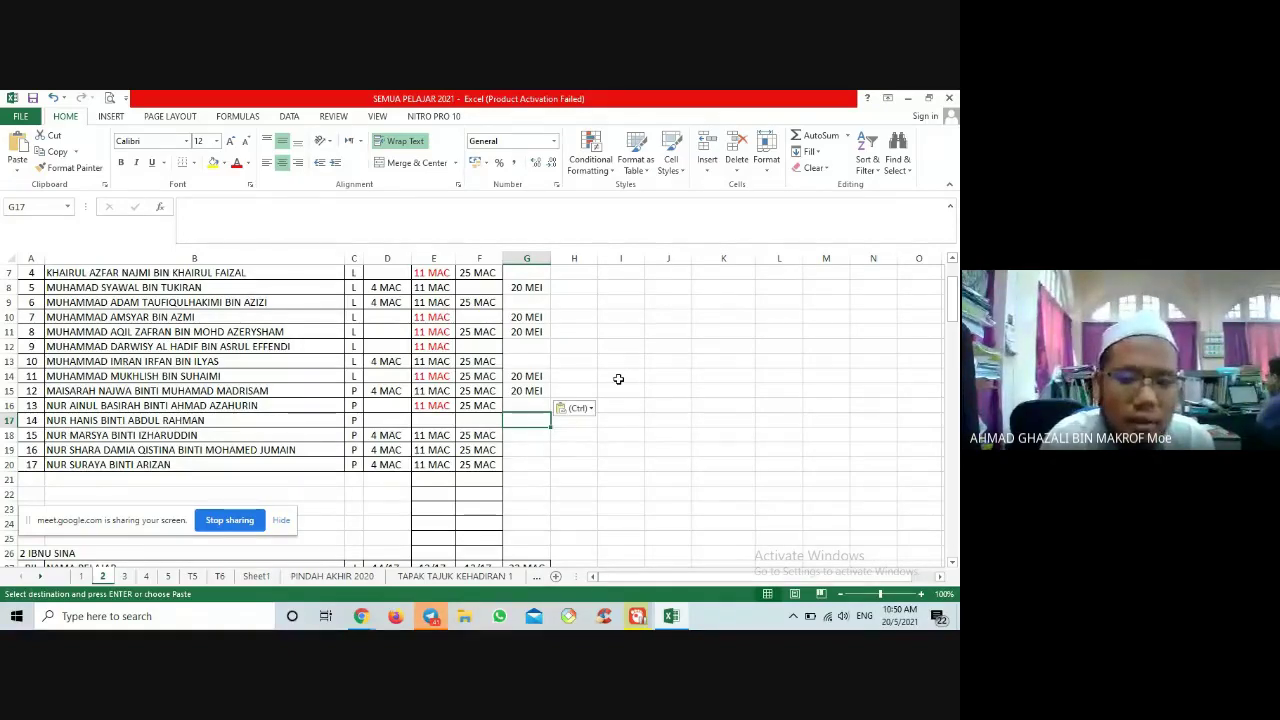
{"action": "mouse_move", "coordinate": [362, 616]}
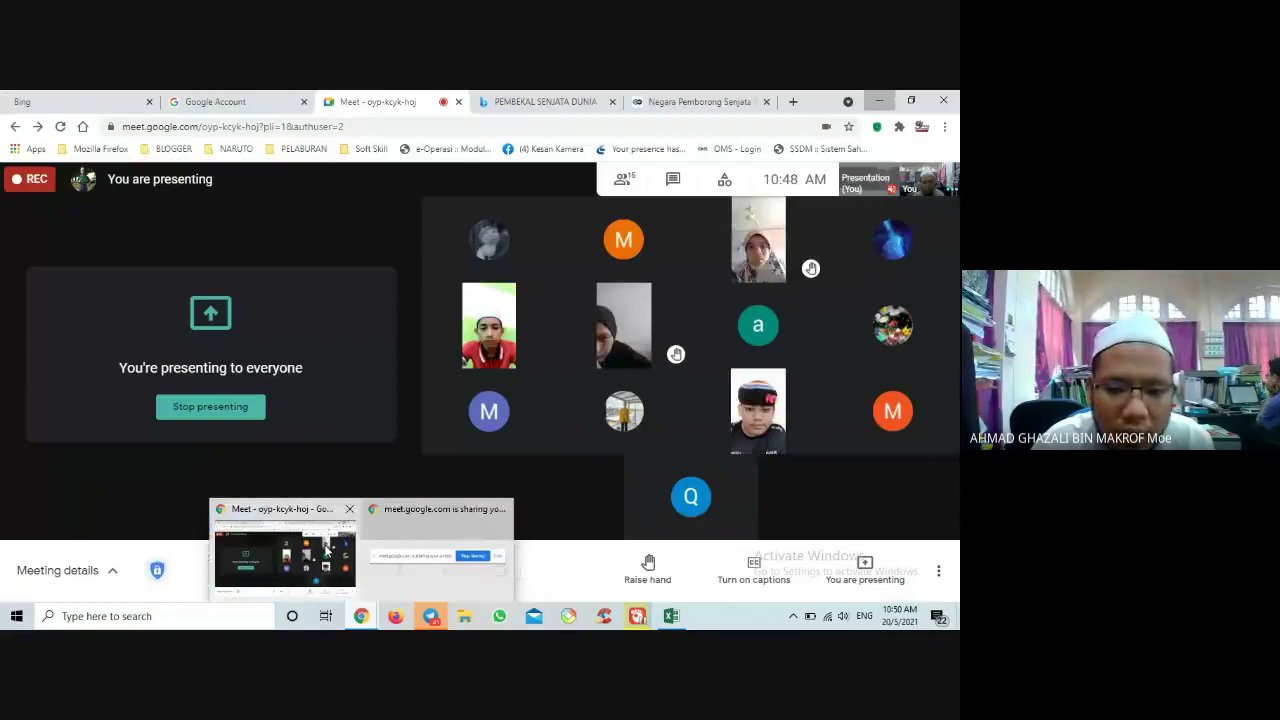
{"action": "left_click", "coordinate": [326, 550]}
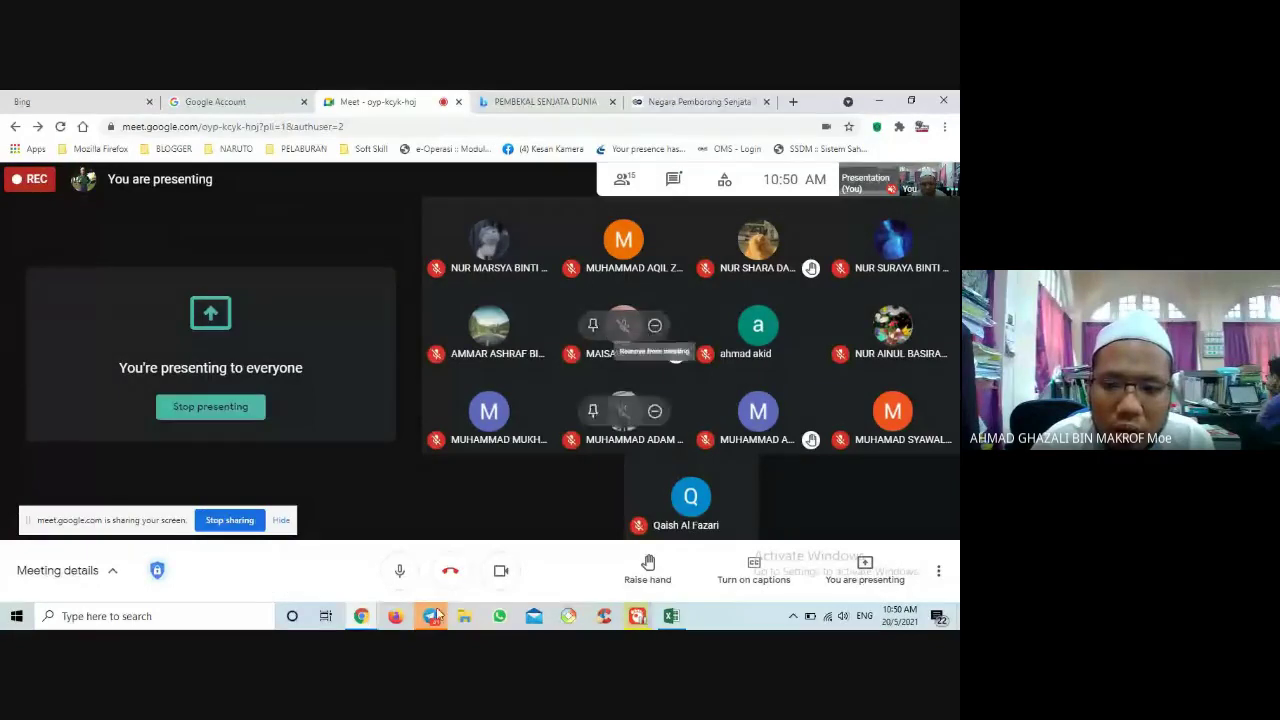
{"action": "mouse_move", "coordinate": [405, 618]}
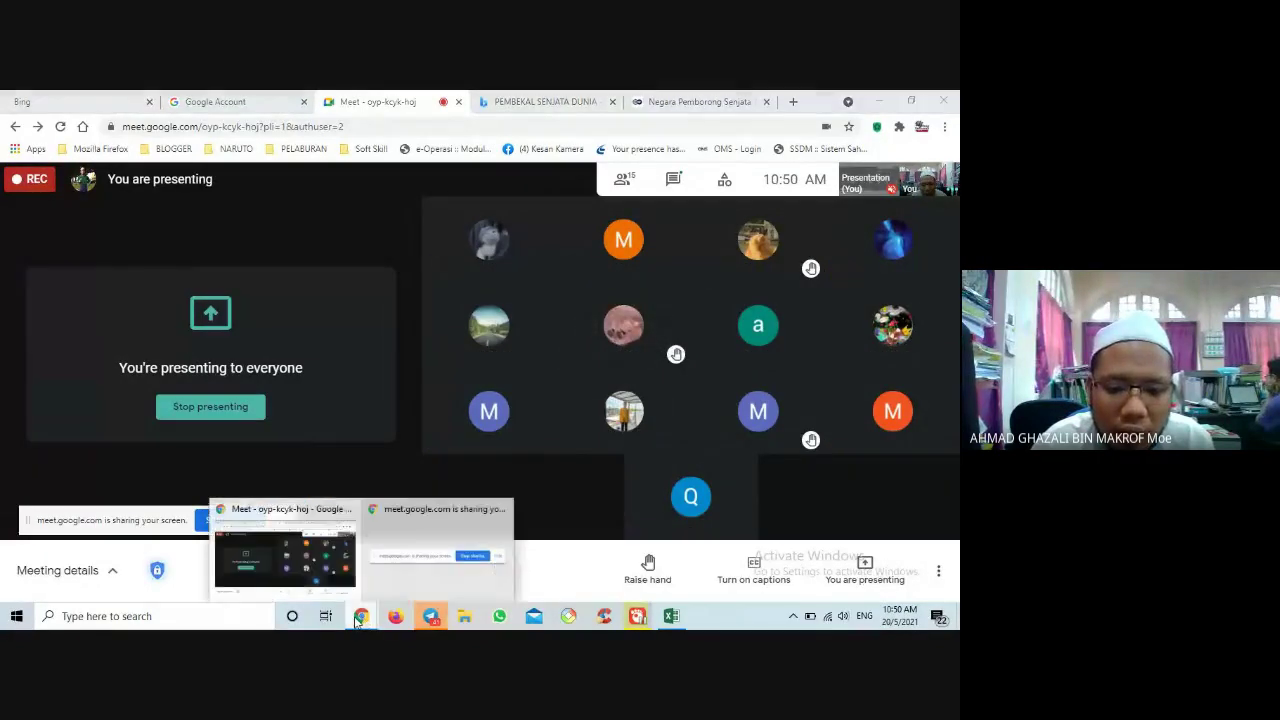
{"action": "left_click", "coordinate": [671, 616]}
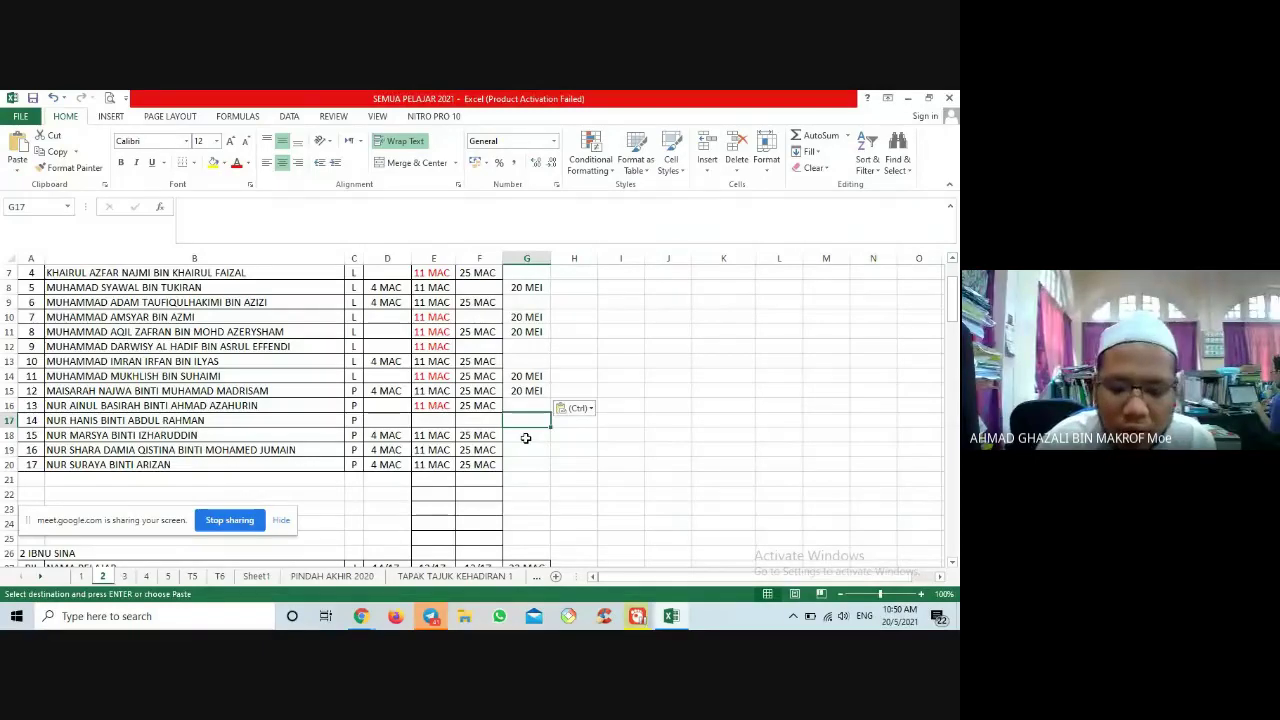
Paste the 20 MEI mark into G18, G19 and G20 for students 15 to 17 and review the class list
{"action": "left_click", "coordinate": [525, 438]}
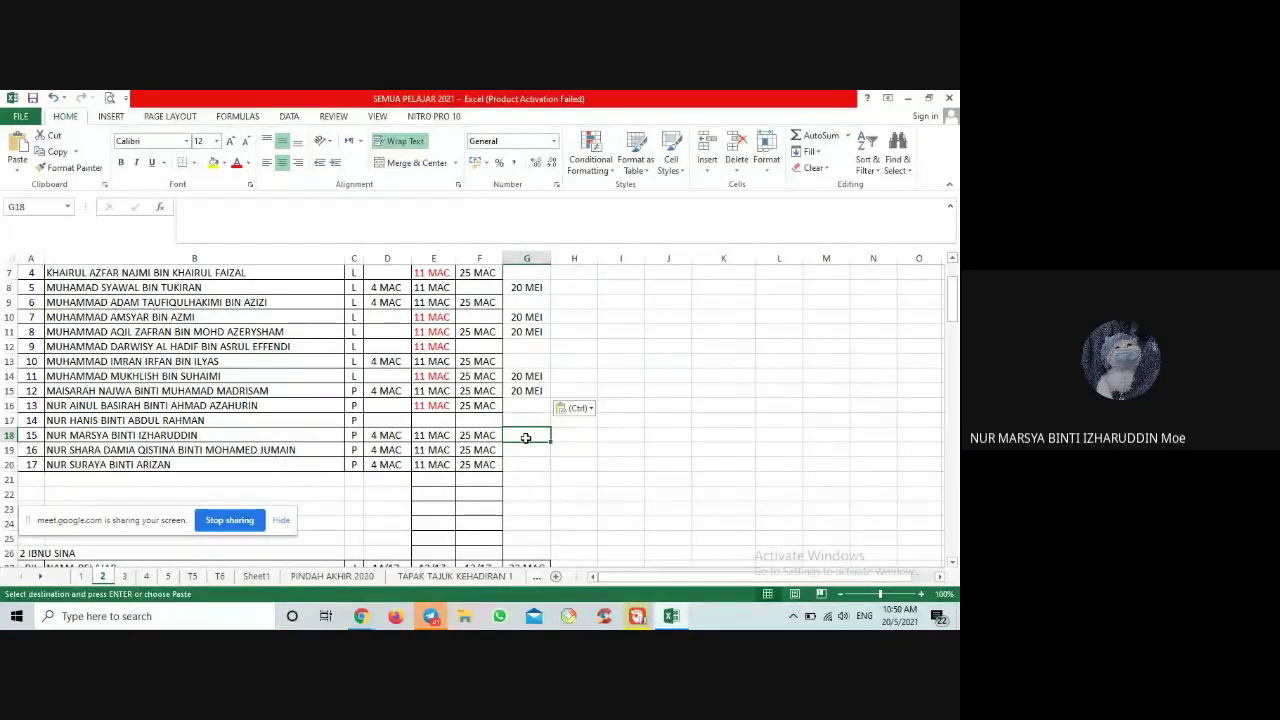
{"action": "key", "text": "ctrl+v"}
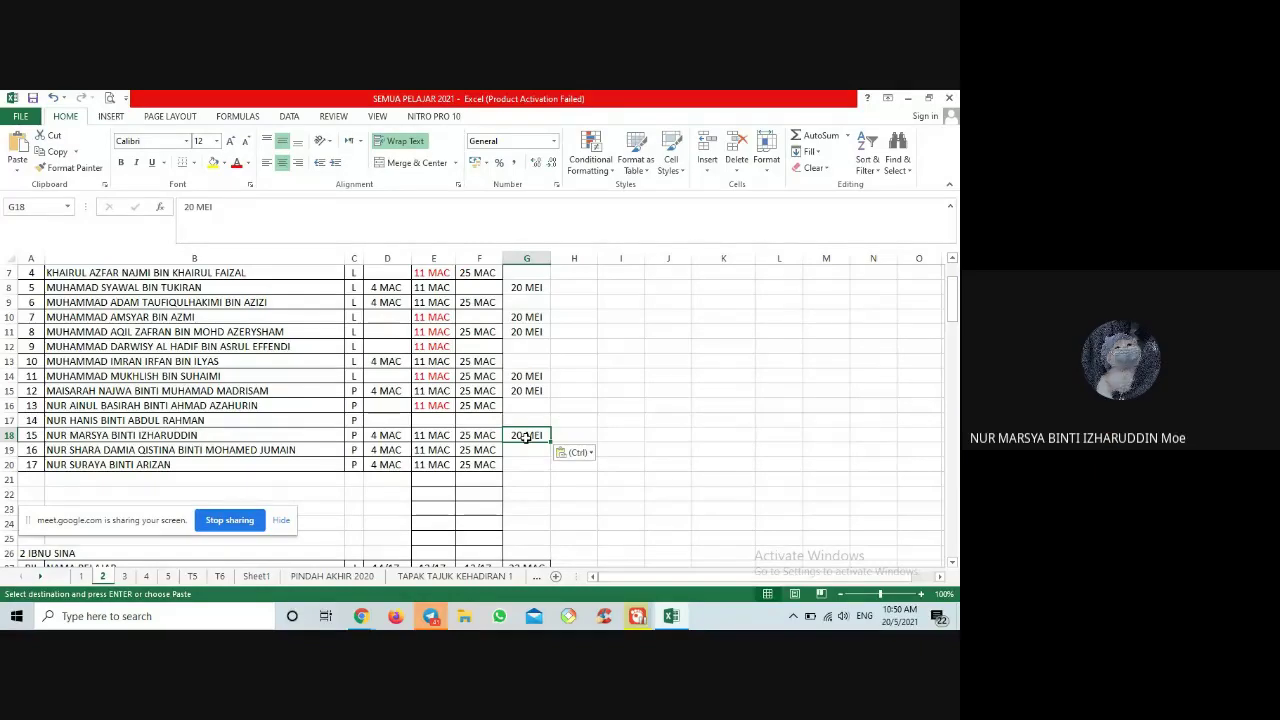
{"action": "key", "text": "Down"}
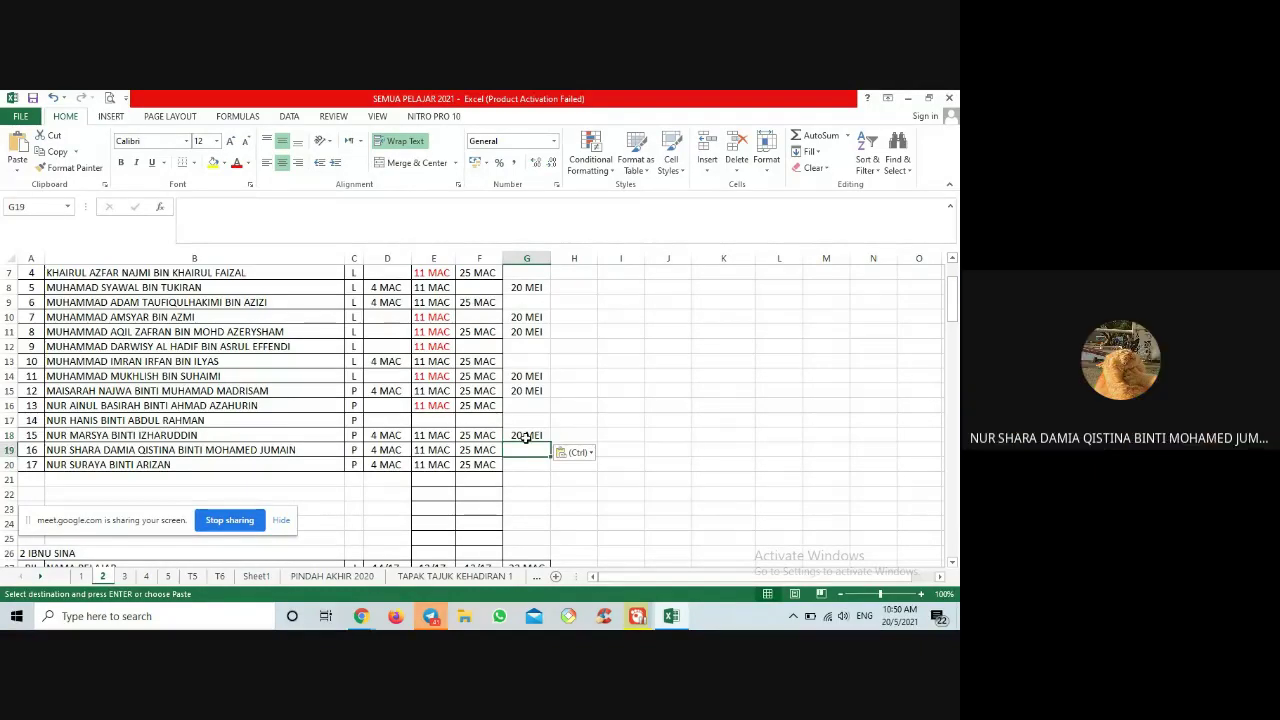
{"action": "key", "text": "ctrl+v"}
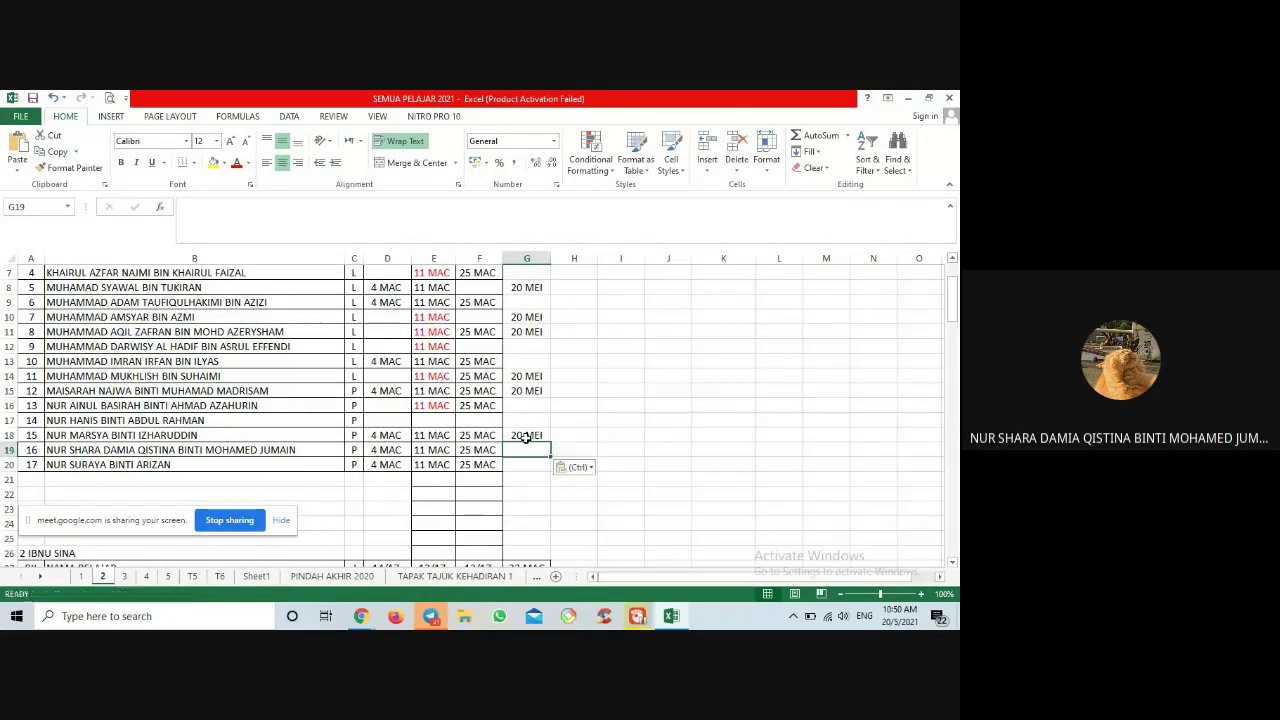
{"action": "key", "text": "Down"}
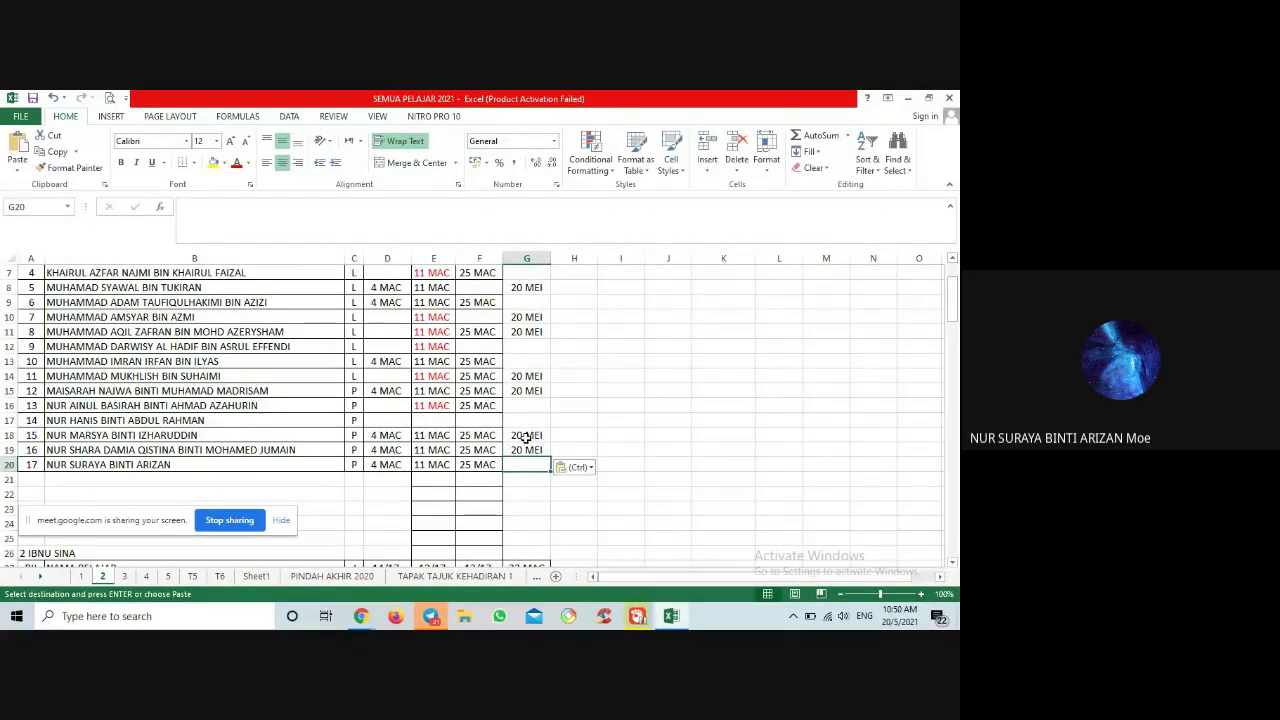
{"action": "key", "text": "ctrl+v"}
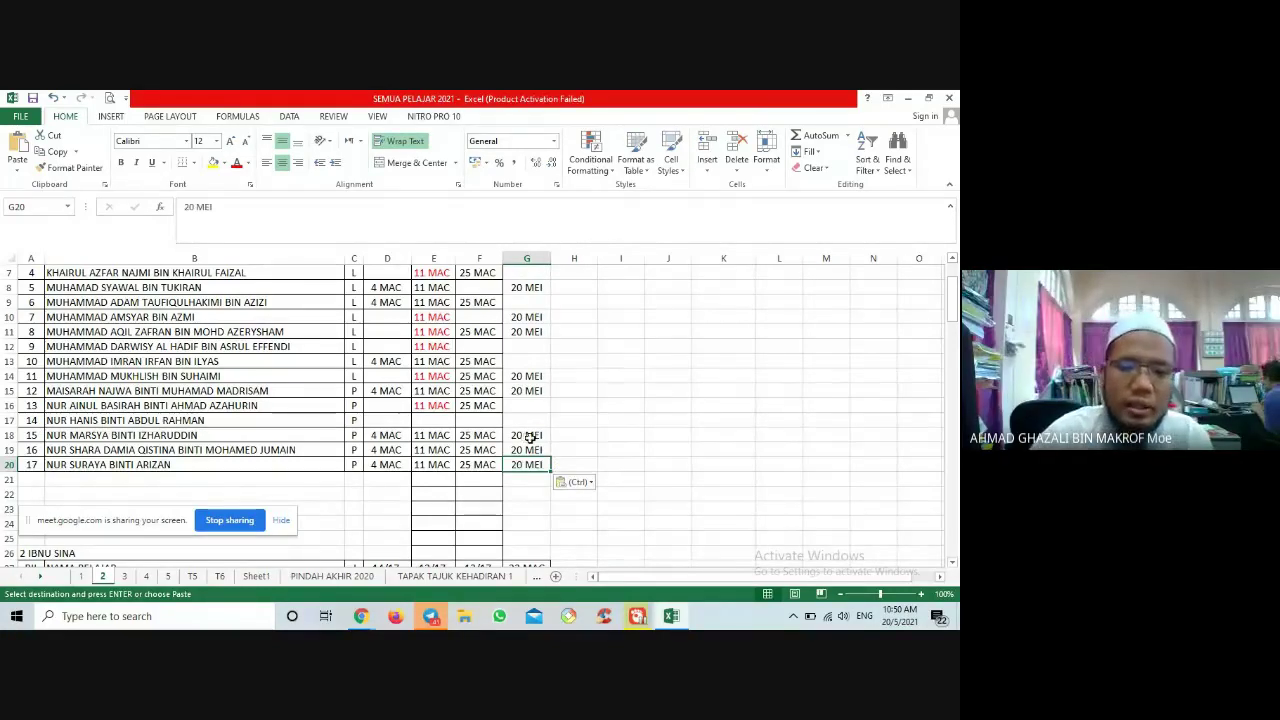
{"action": "scroll", "coordinate": [563, 435], "scroll_direction": "up", "scroll_amount": 2}
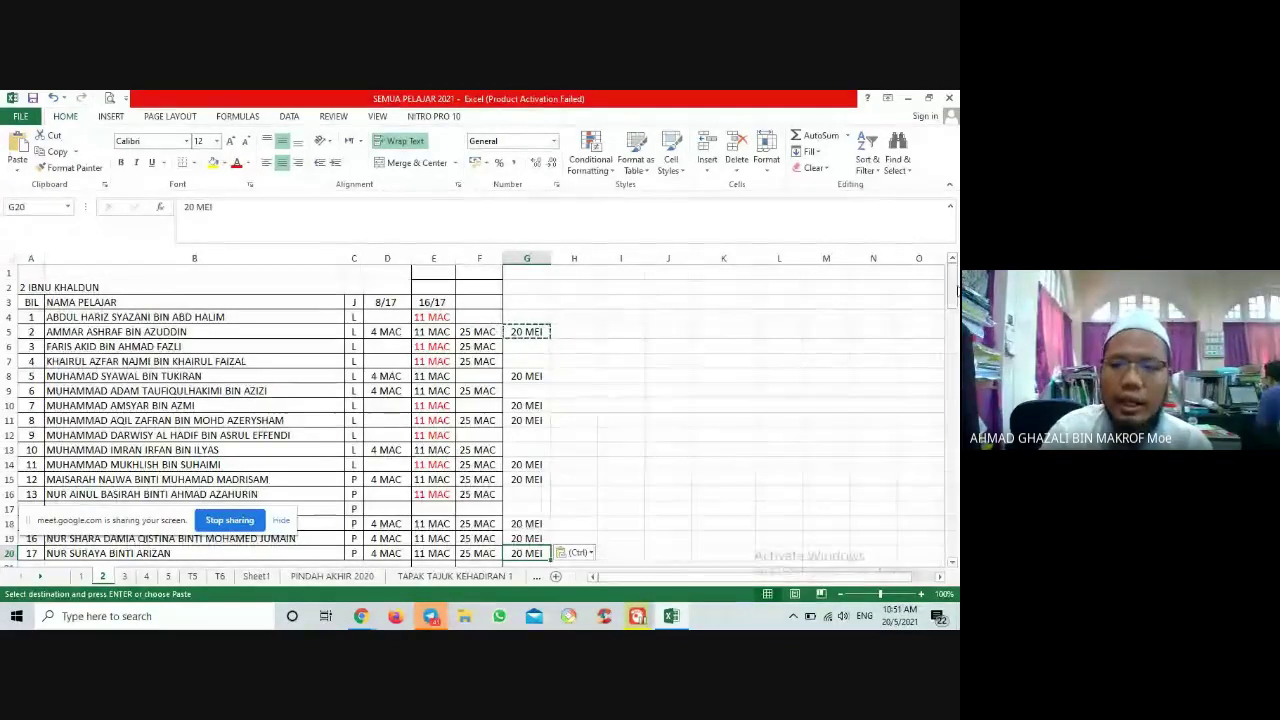
{"action": "scroll", "coordinate": [614, 394], "scroll_direction": "down", "scroll_amount": 2}
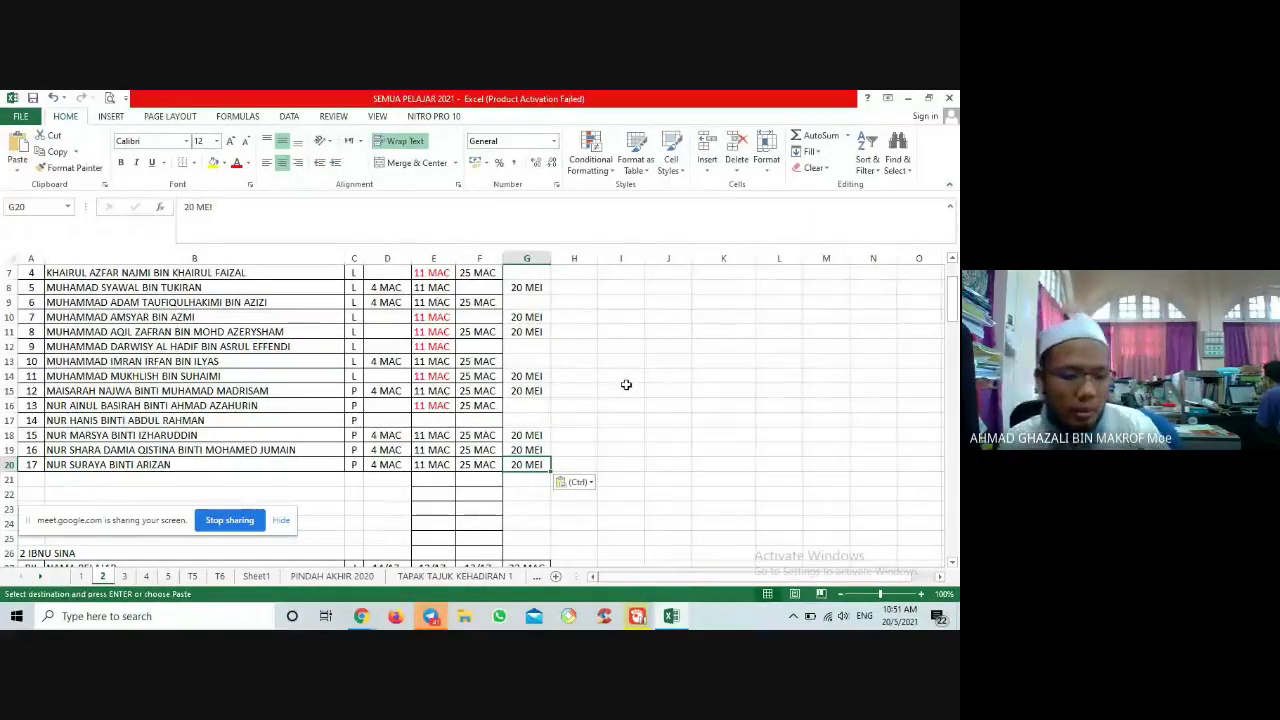
{"action": "scroll", "coordinate": [600, 390], "scroll_direction": "up", "scroll_amount": 2}
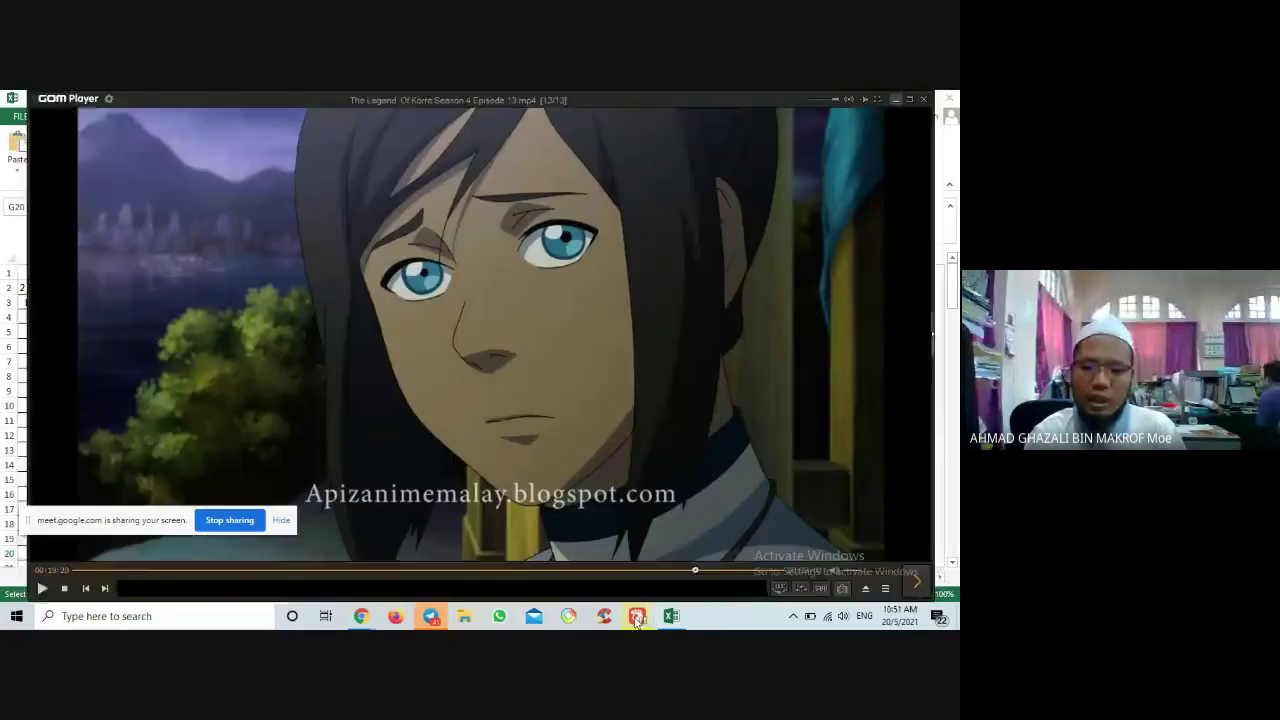
Switch to the Google Meet window and leave the recorded call without ending it for everyone
{"action": "left_click", "coordinate": [636, 618]}
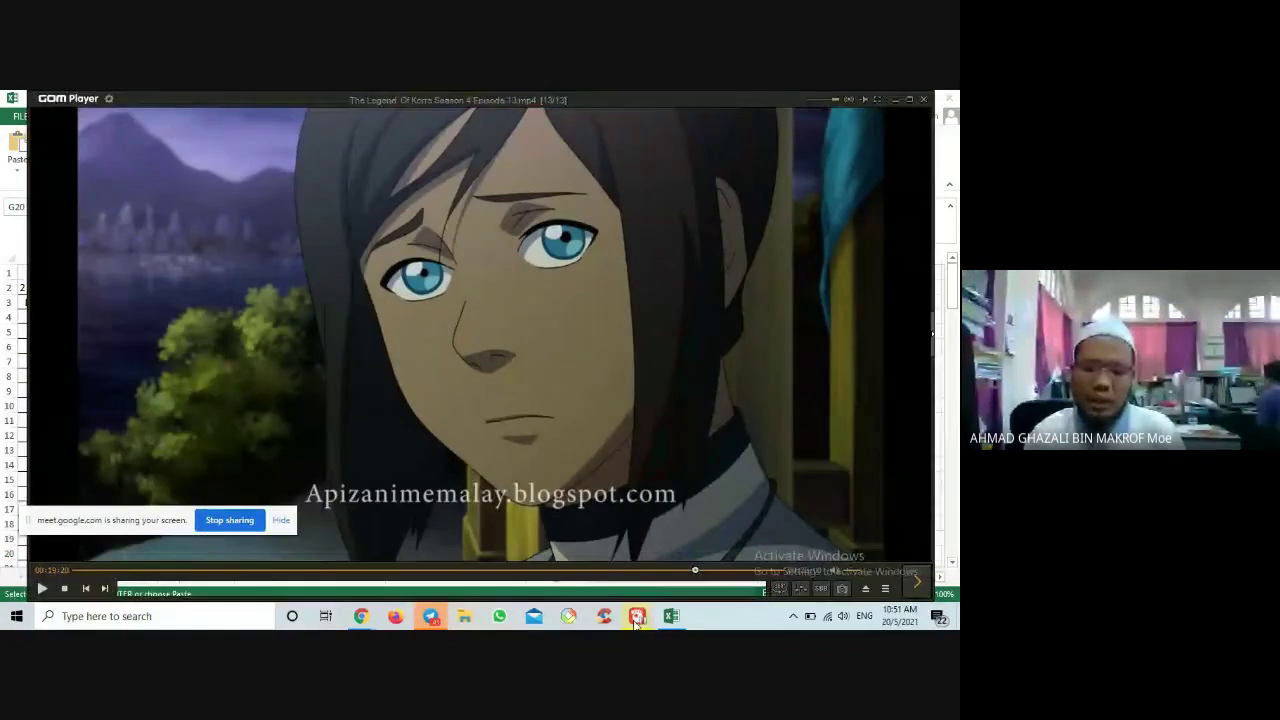
{"action": "left_click", "coordinate": [636, 620]}
{"action": "mouse_move", "coordinate": [430, 620]}
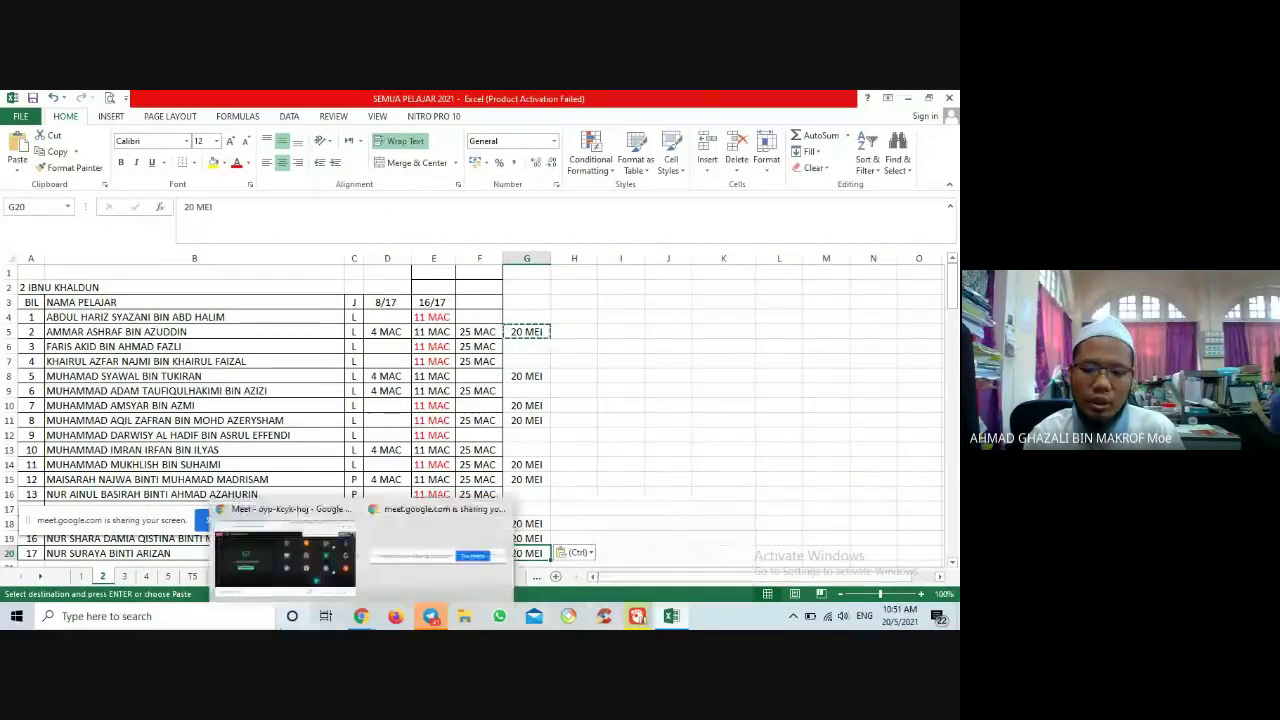
{"action": "mouse_move", "coordinate": [365, 618]}
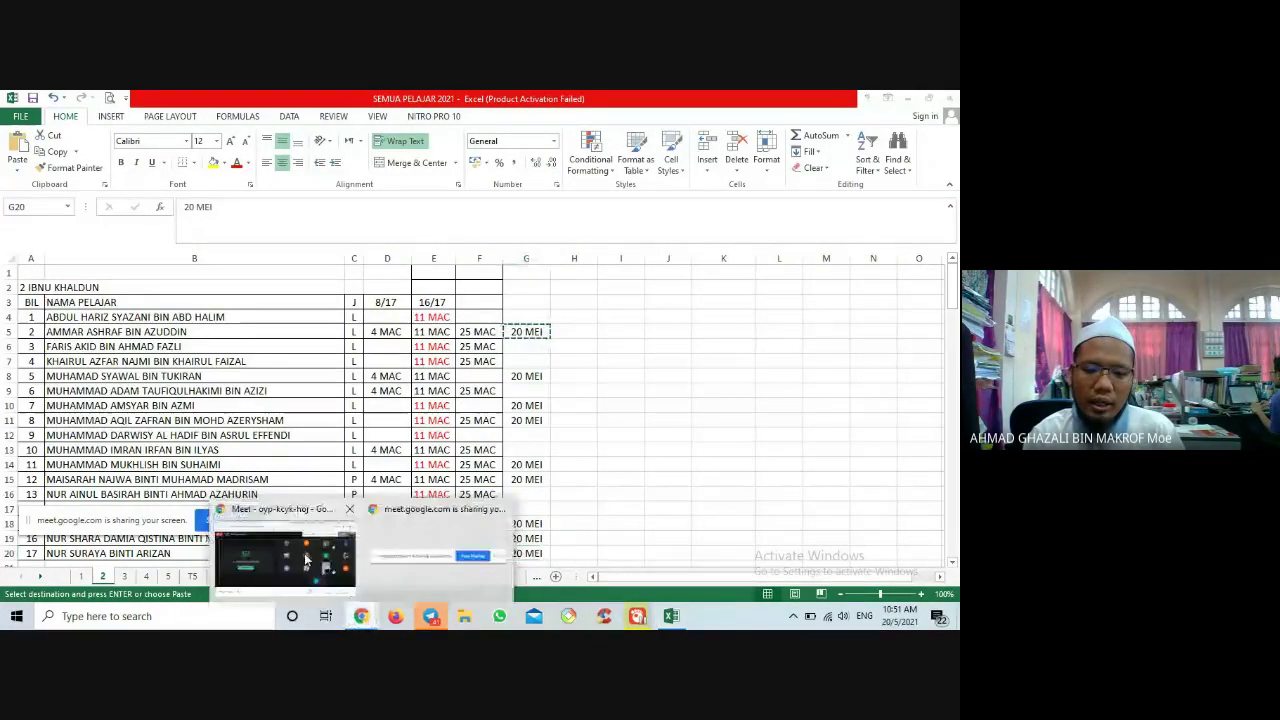
{"action": "left_click", "coordinate": [306, 560]}
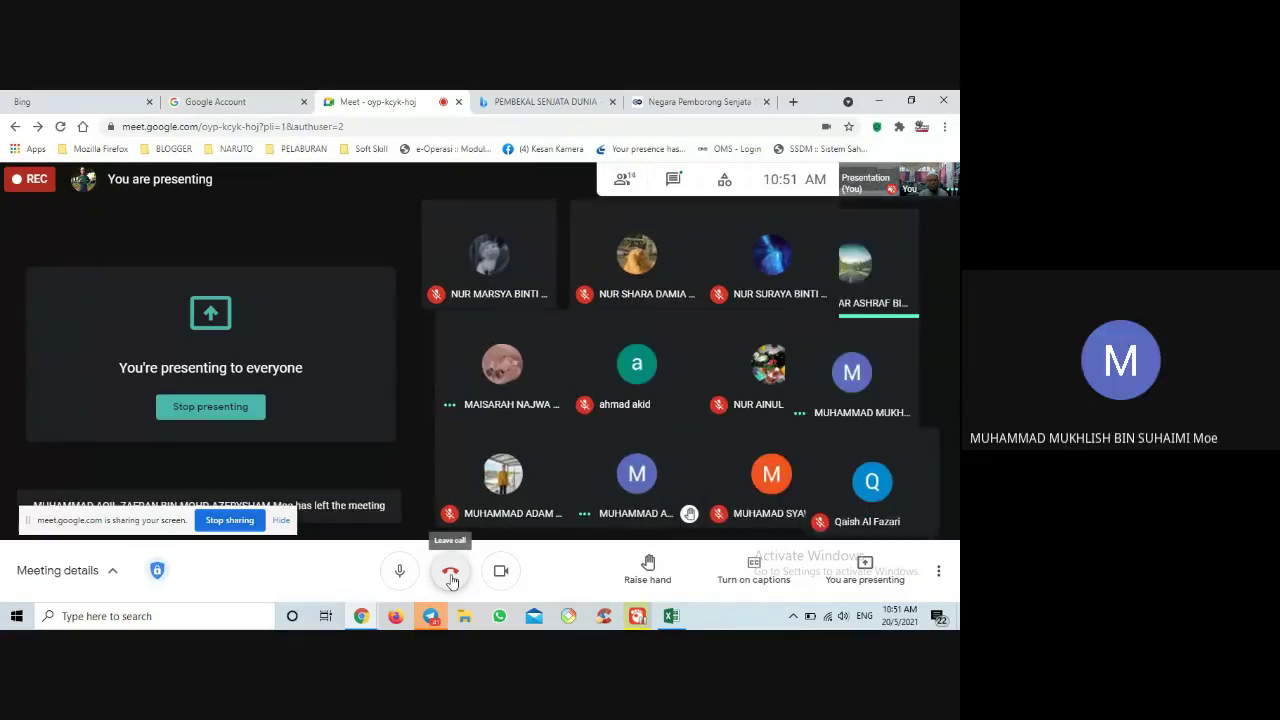
{"action": "left_click", "coordinate": [451, 578]}
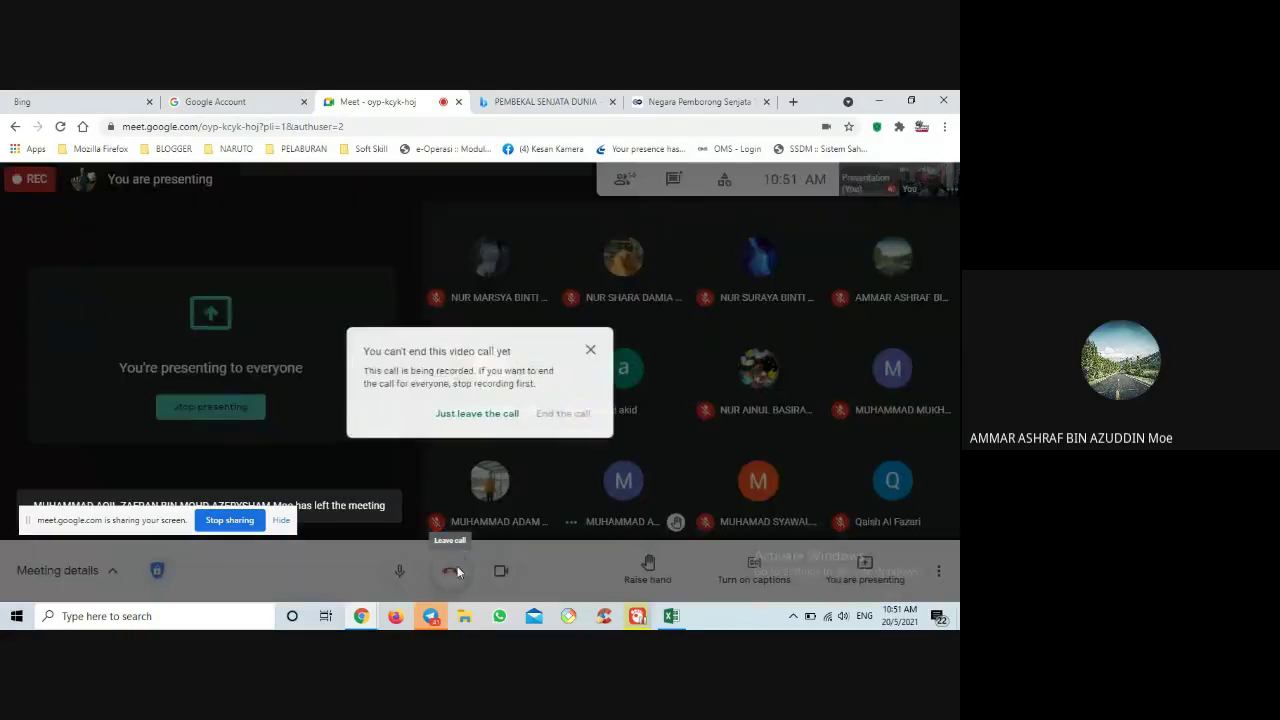
{"action": "left_click", "coordinate": [490, 417]}
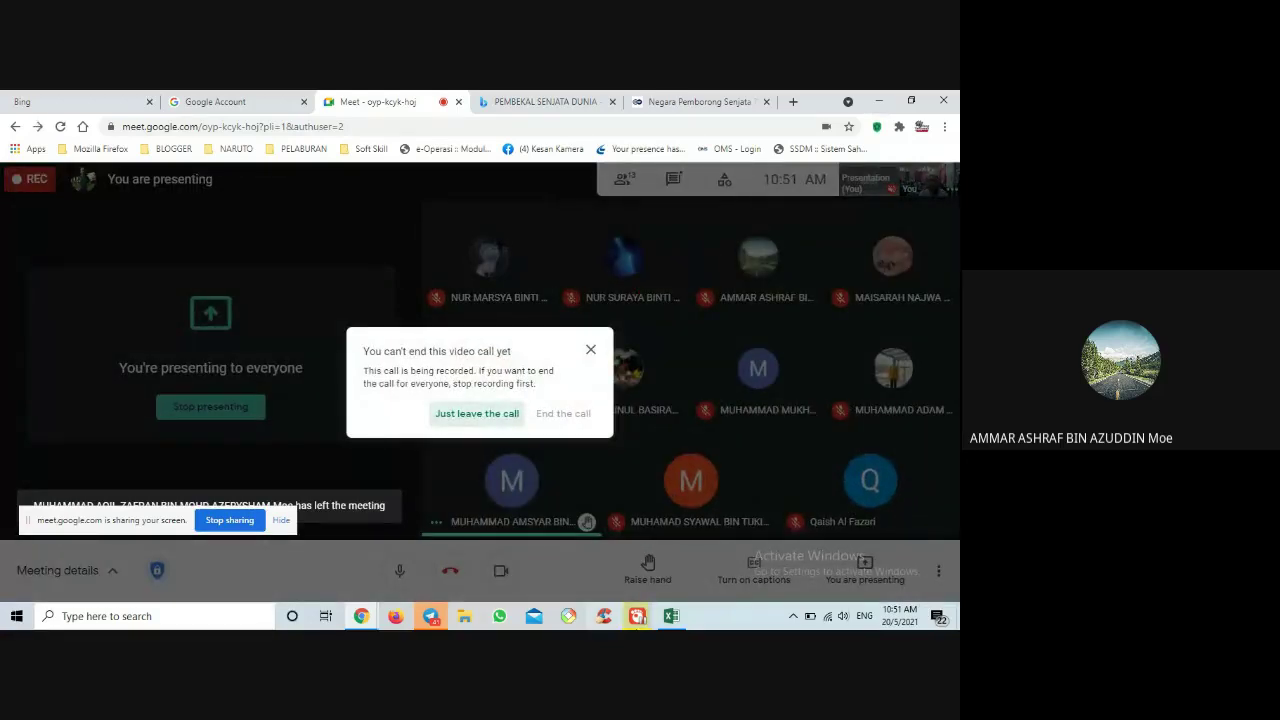